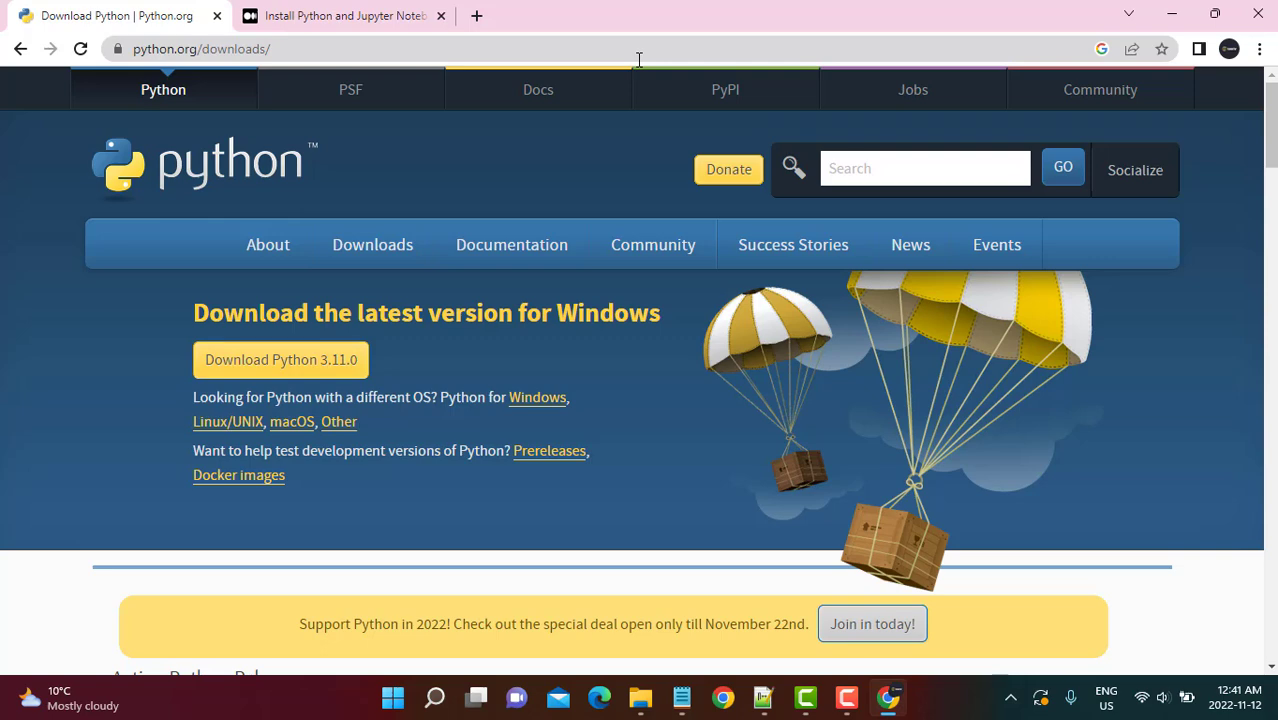
Download the Python 3.11.0 installer for Windows and run it as administrator to install Python with the default settings.
left_click(617, 52)
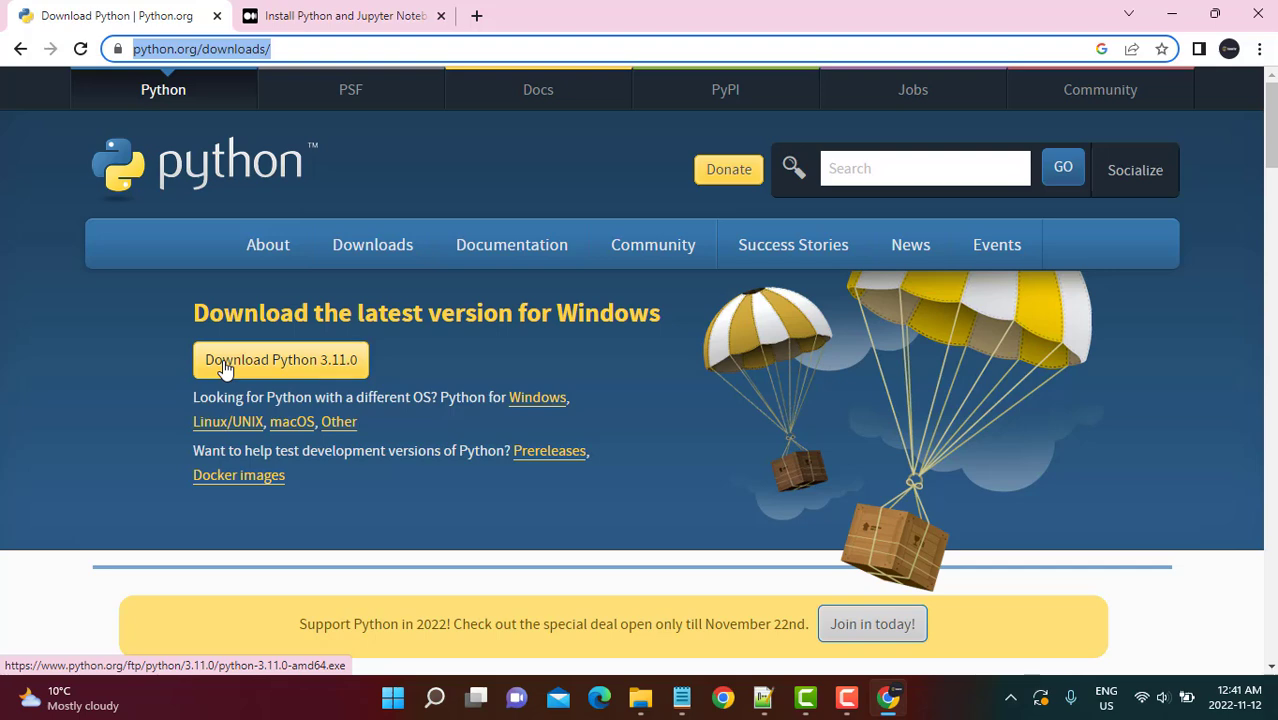
left_click(225, 369)
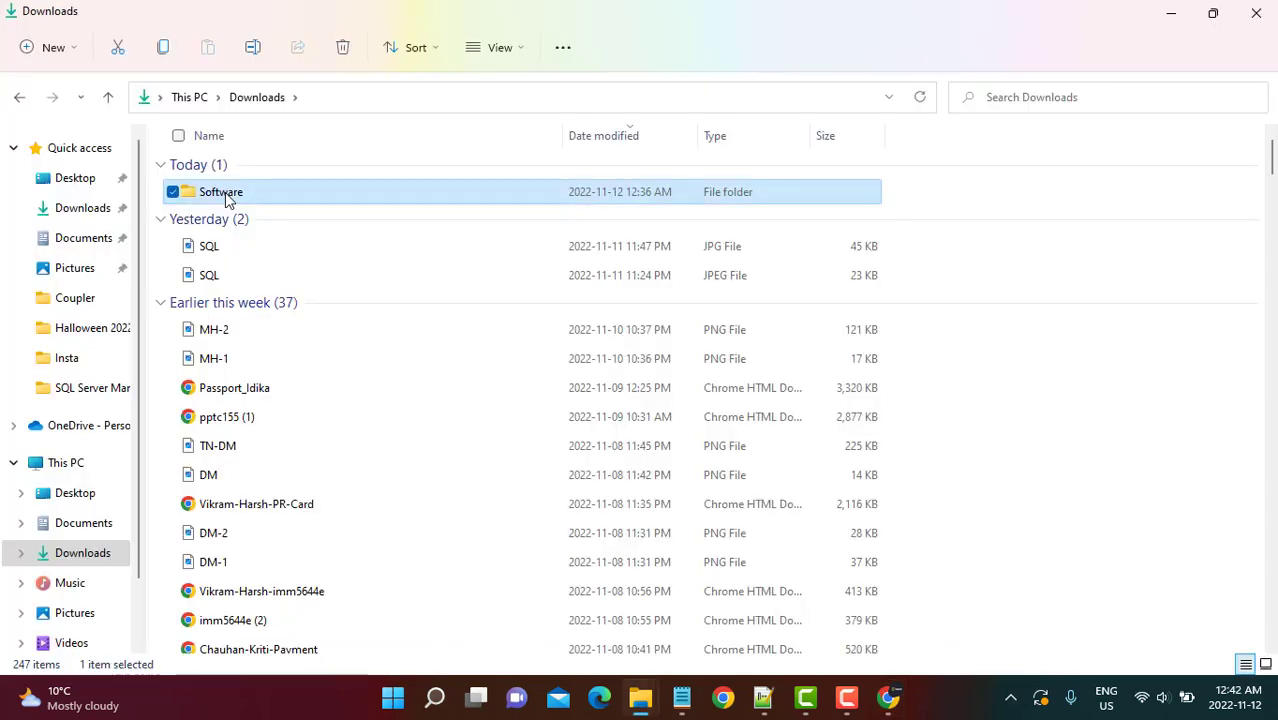
double_click(222, 191)
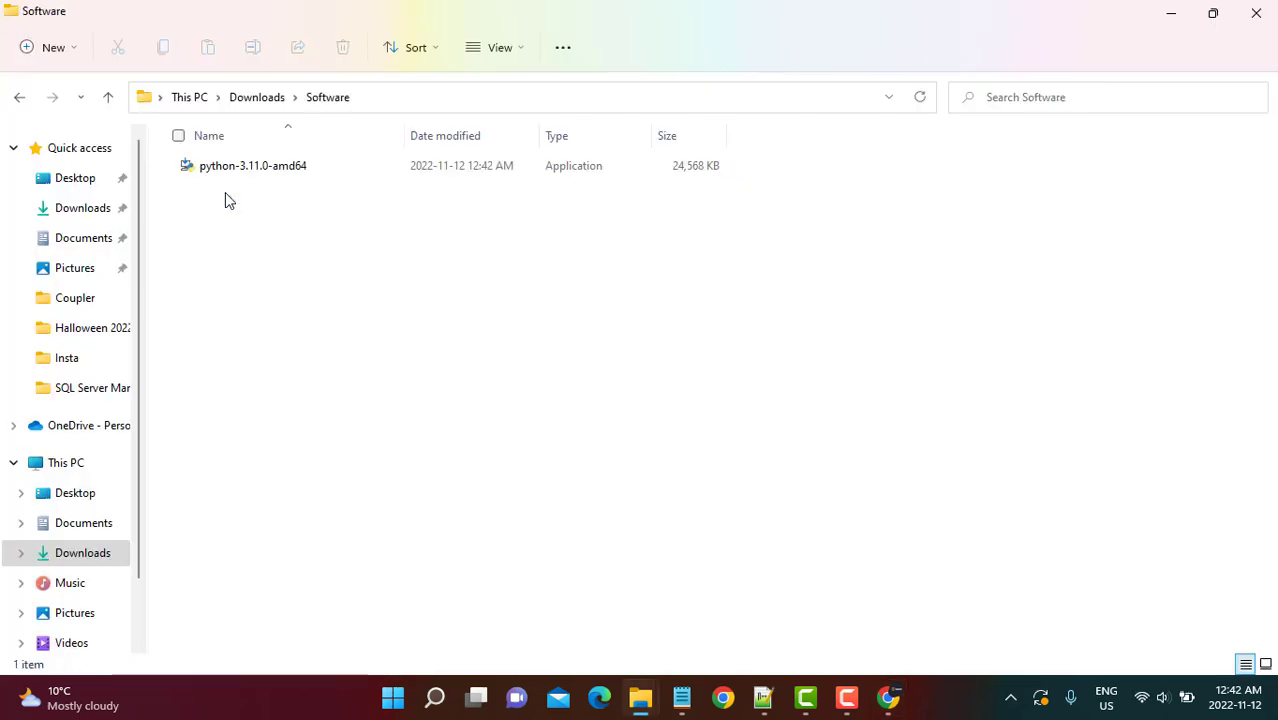
right_click(287, 169)
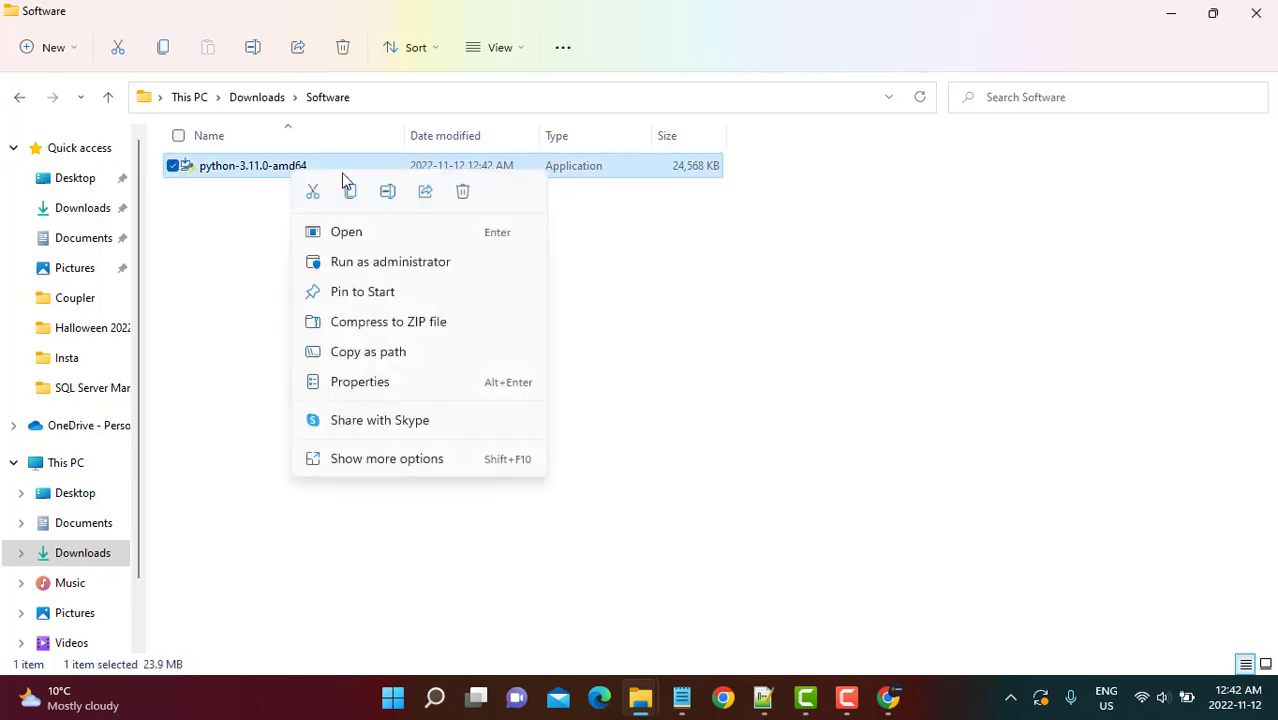
left_click(402, 263)
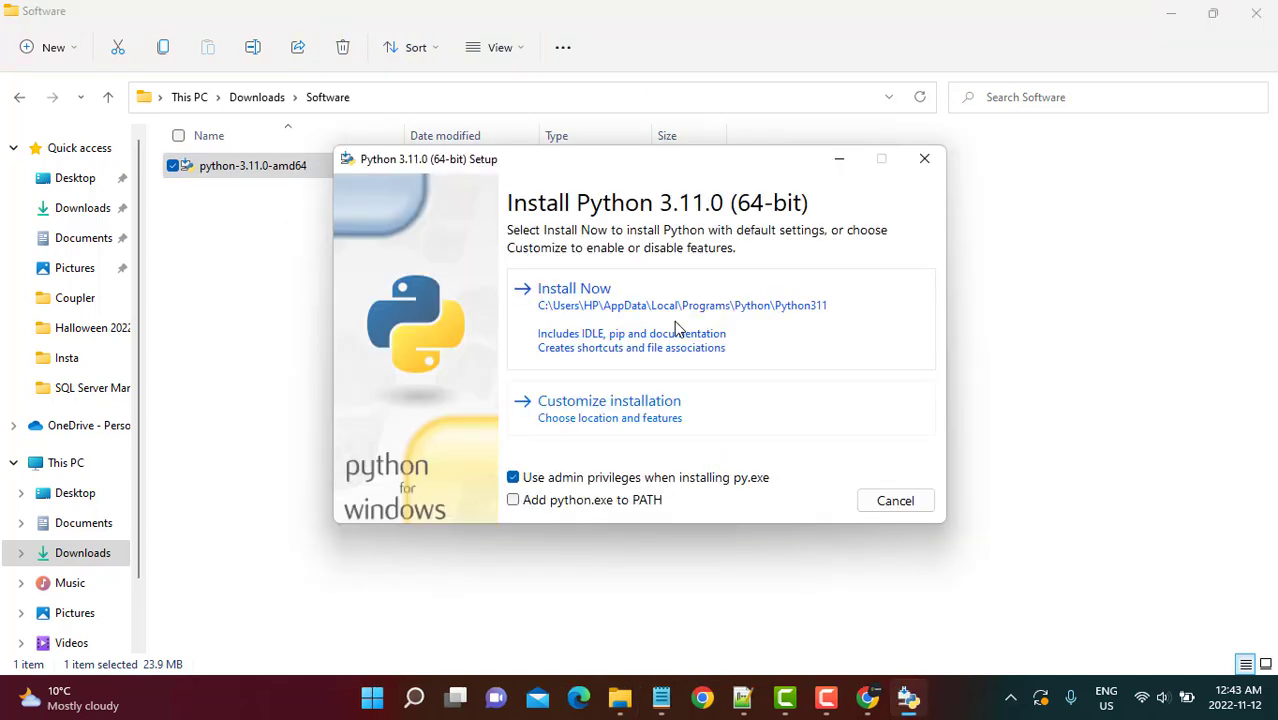
left_click(596, 317)
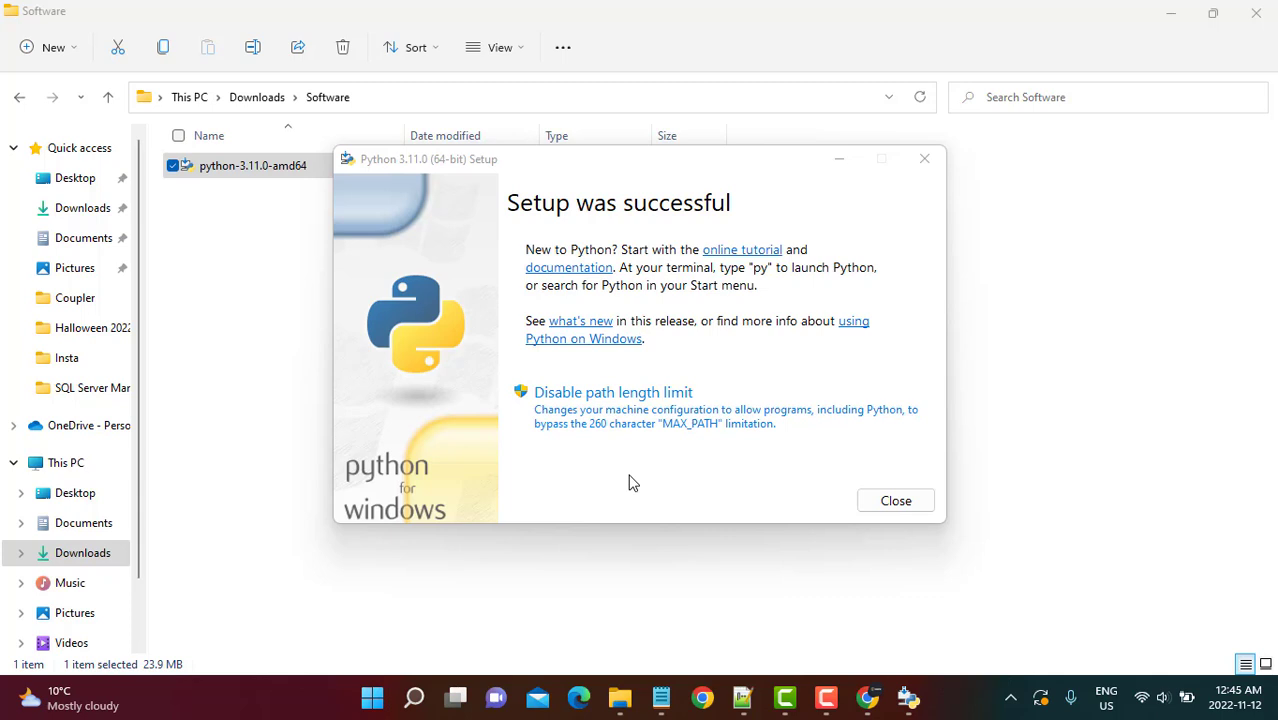
left_click(886, 508)
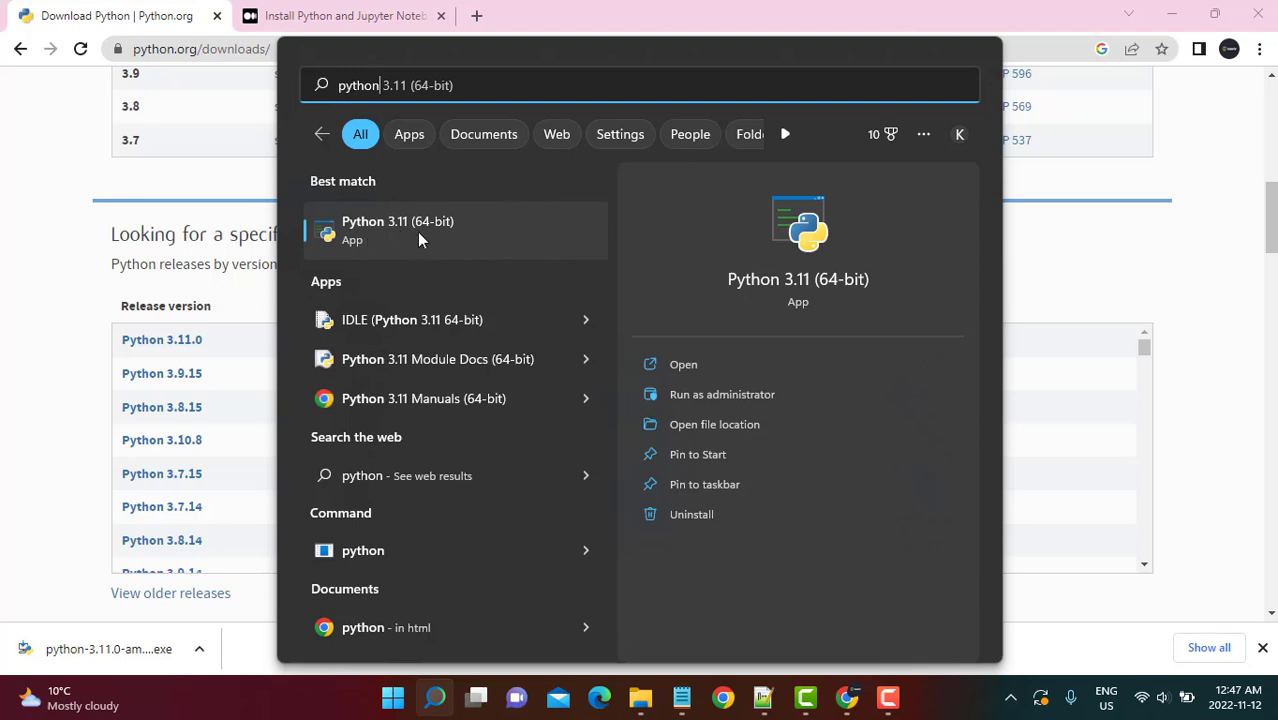
Open IDLE (Python 3.11 64-bit) and evaluate 1+1 in its shell to test the installation.
left_click(368, 322)
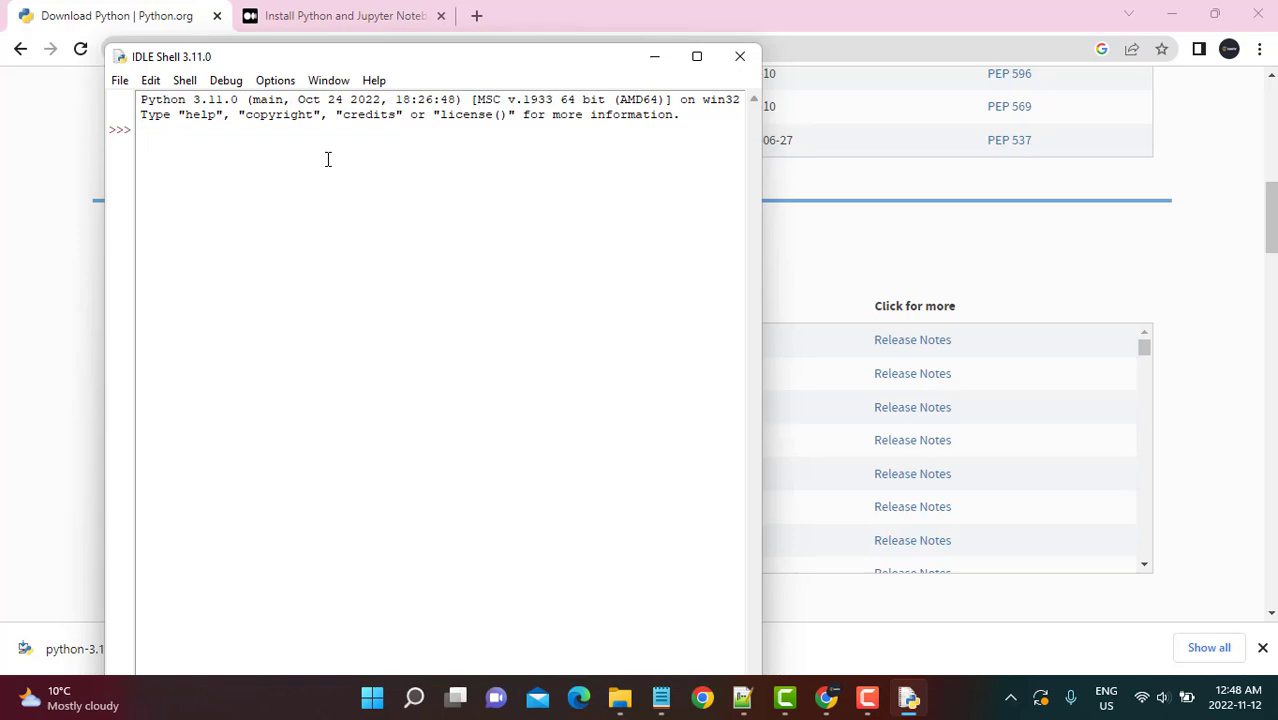
type("1+1")
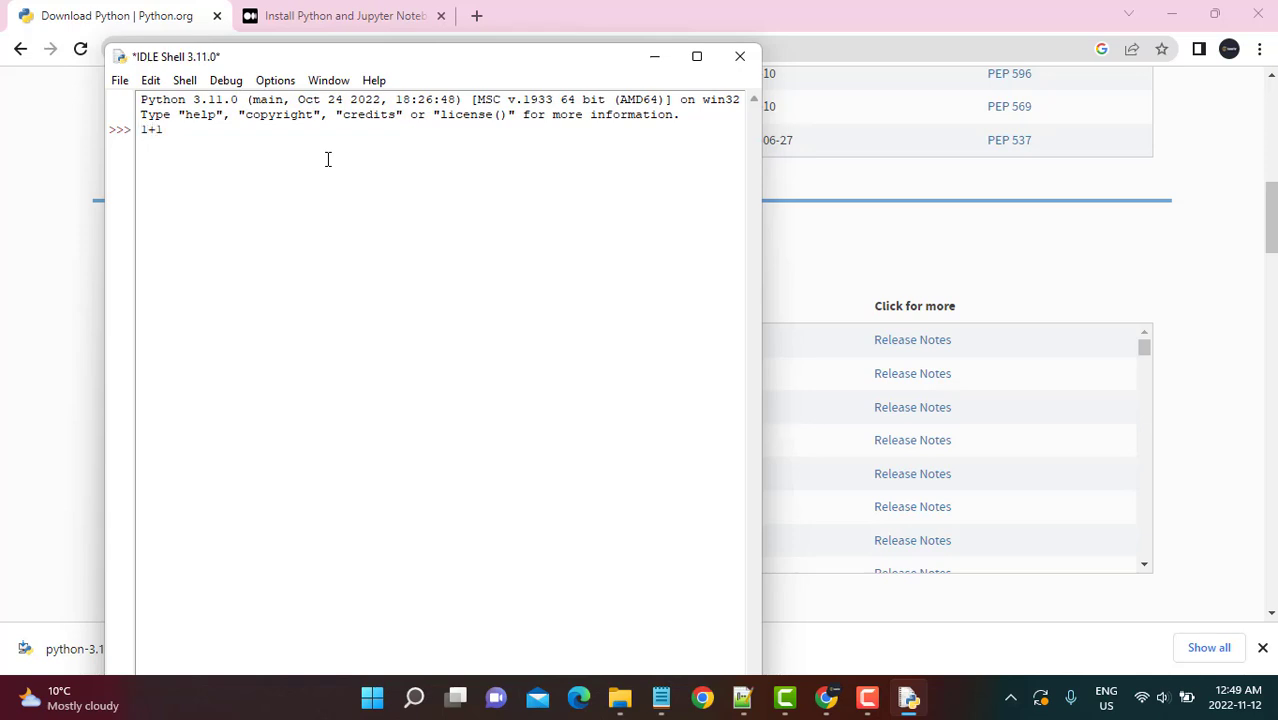
key("Return")
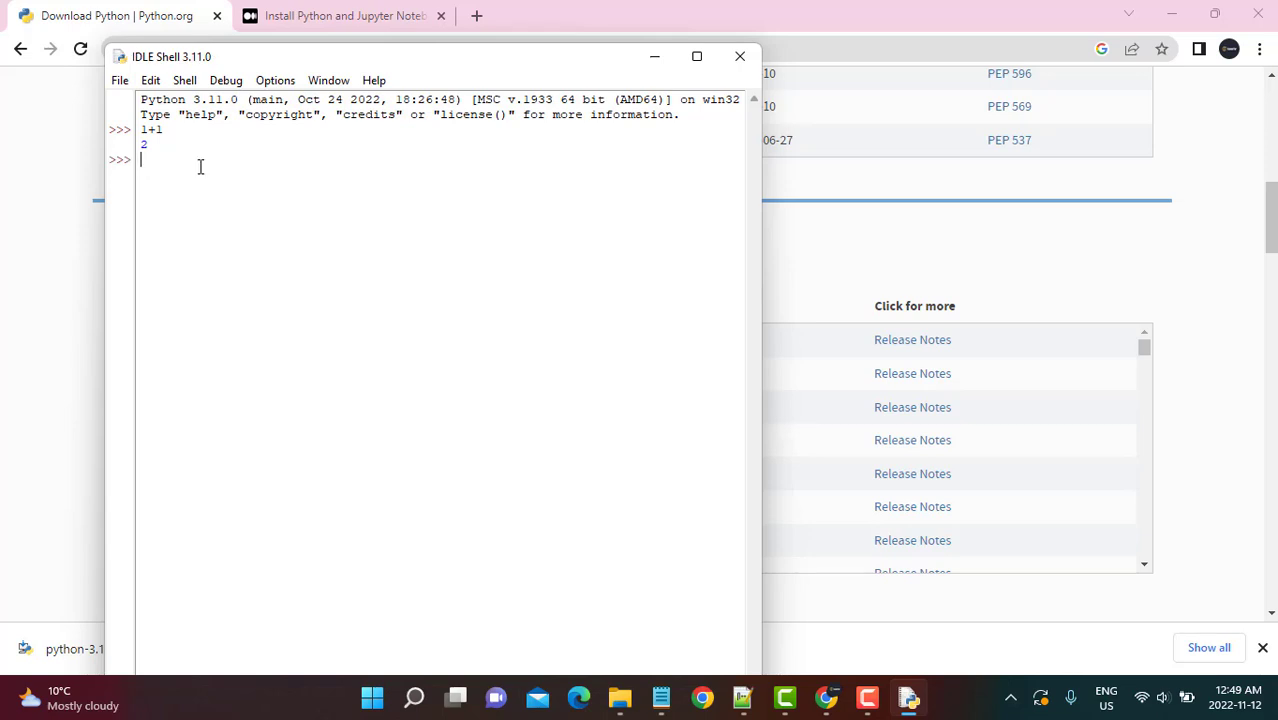
left_click_drag(185, 163, 137, 130)
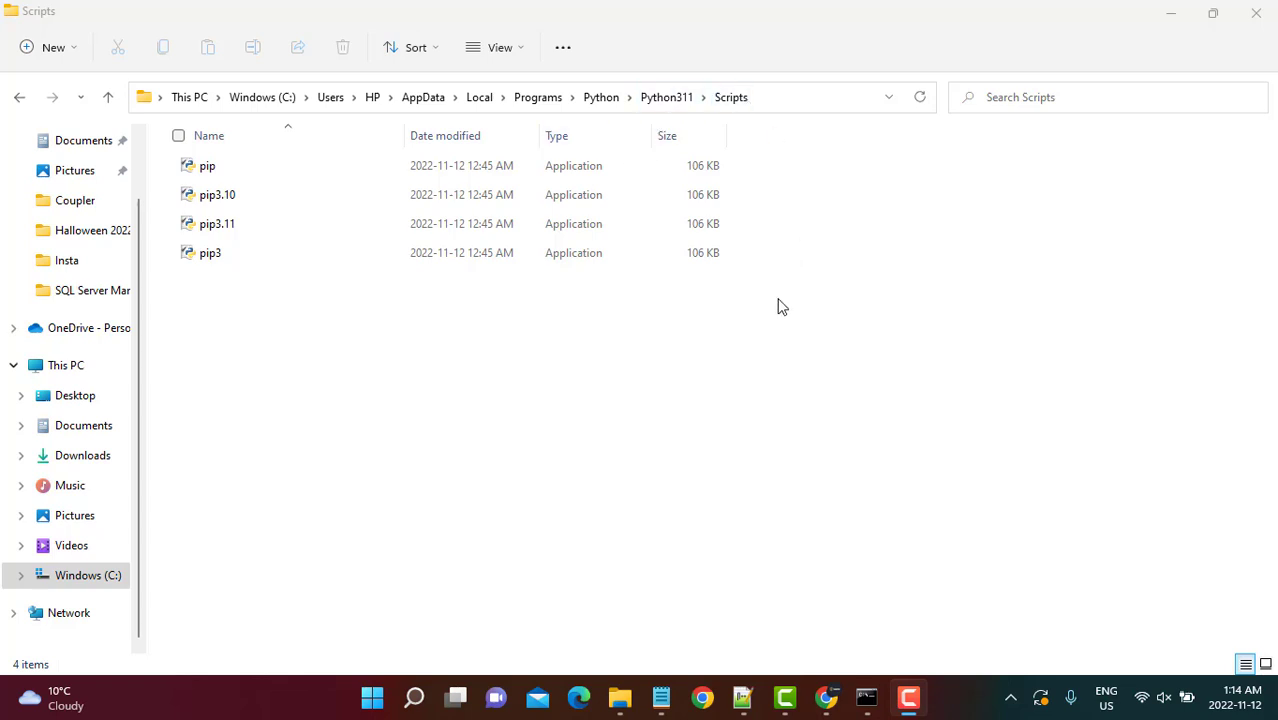
Copy the path of the Python311 Scripts folder and open the Environment Variables settings of Windows.
left_click(782, 104)
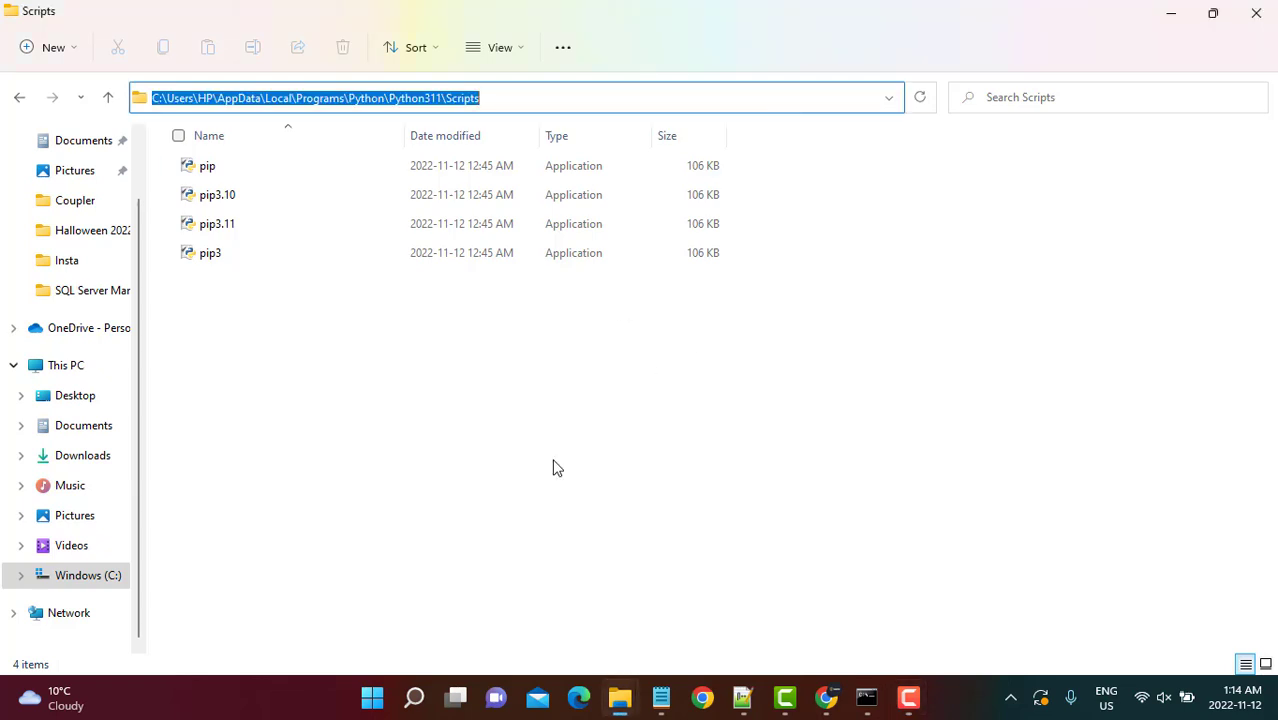
left_click(372, 700)
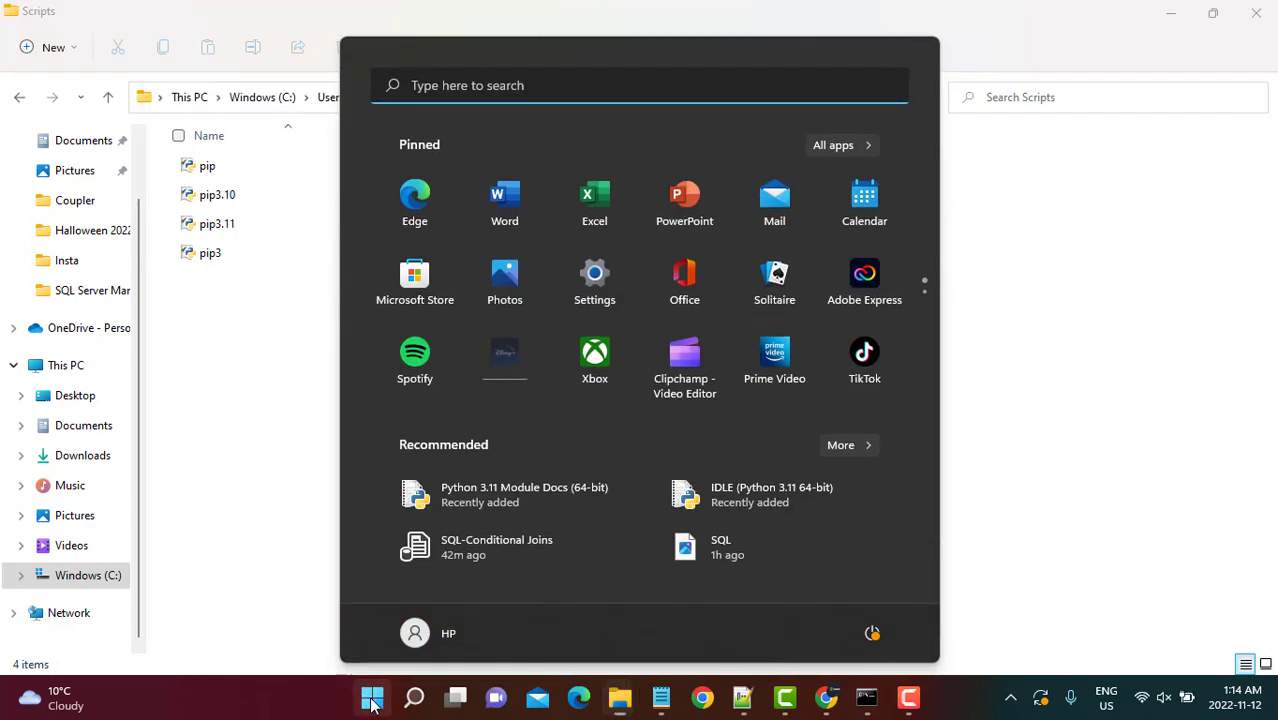
left_click(452, 88)
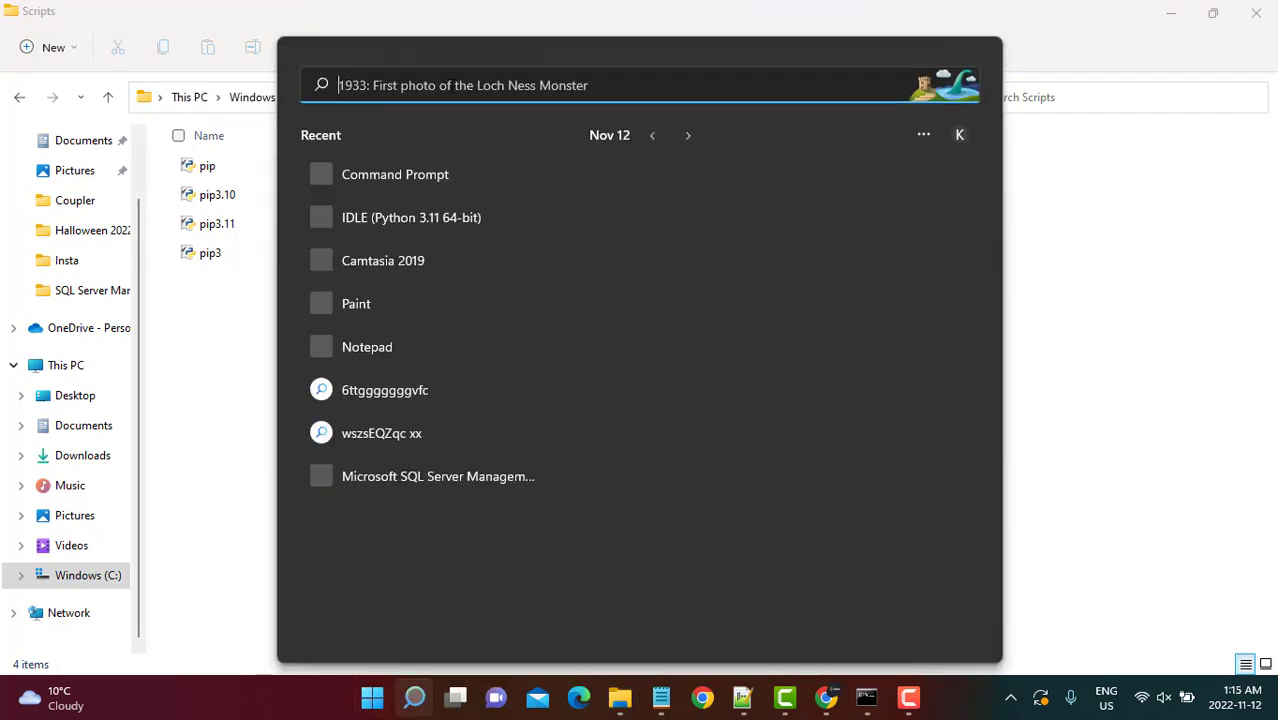
type("edit")
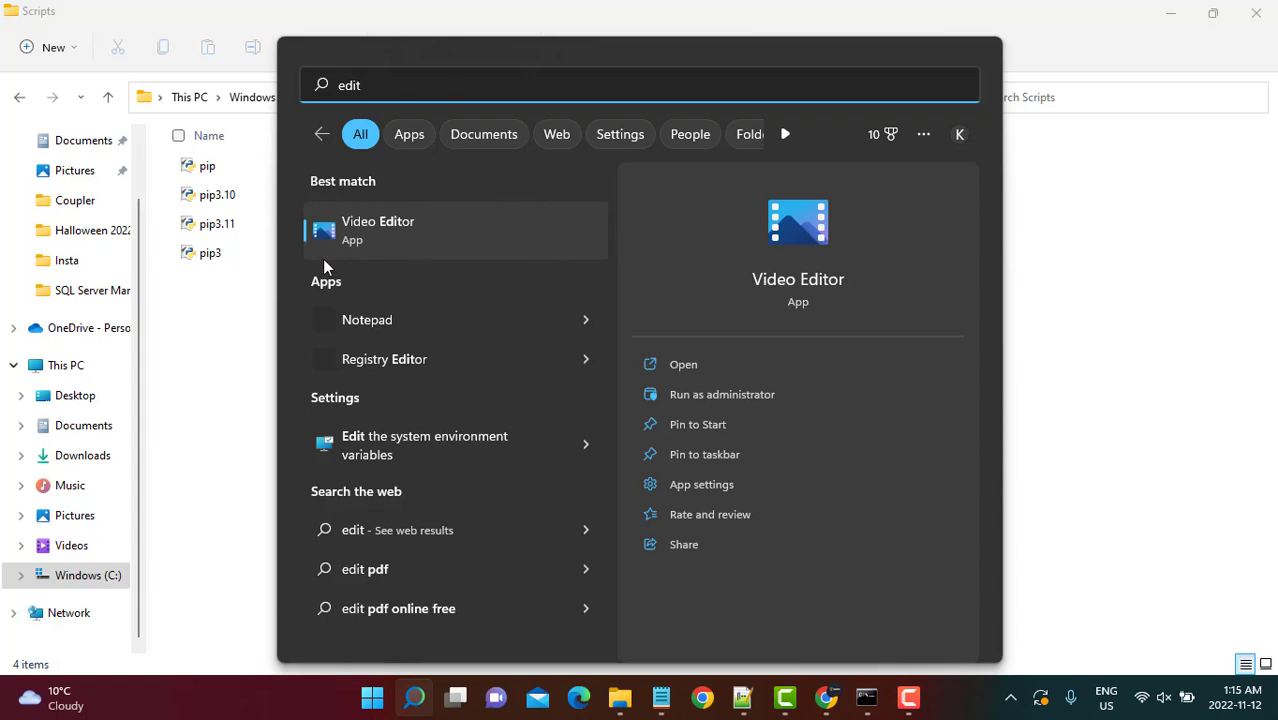
left_click(398, 439)
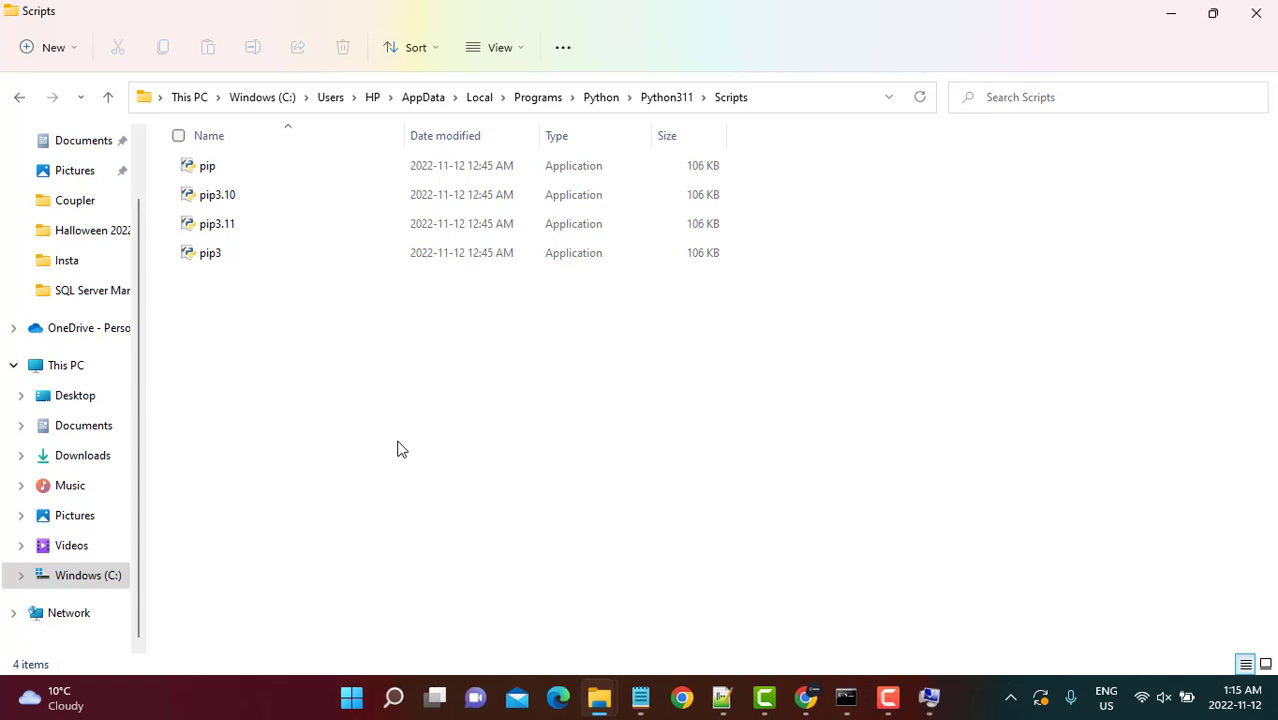
left_click(929, 697)
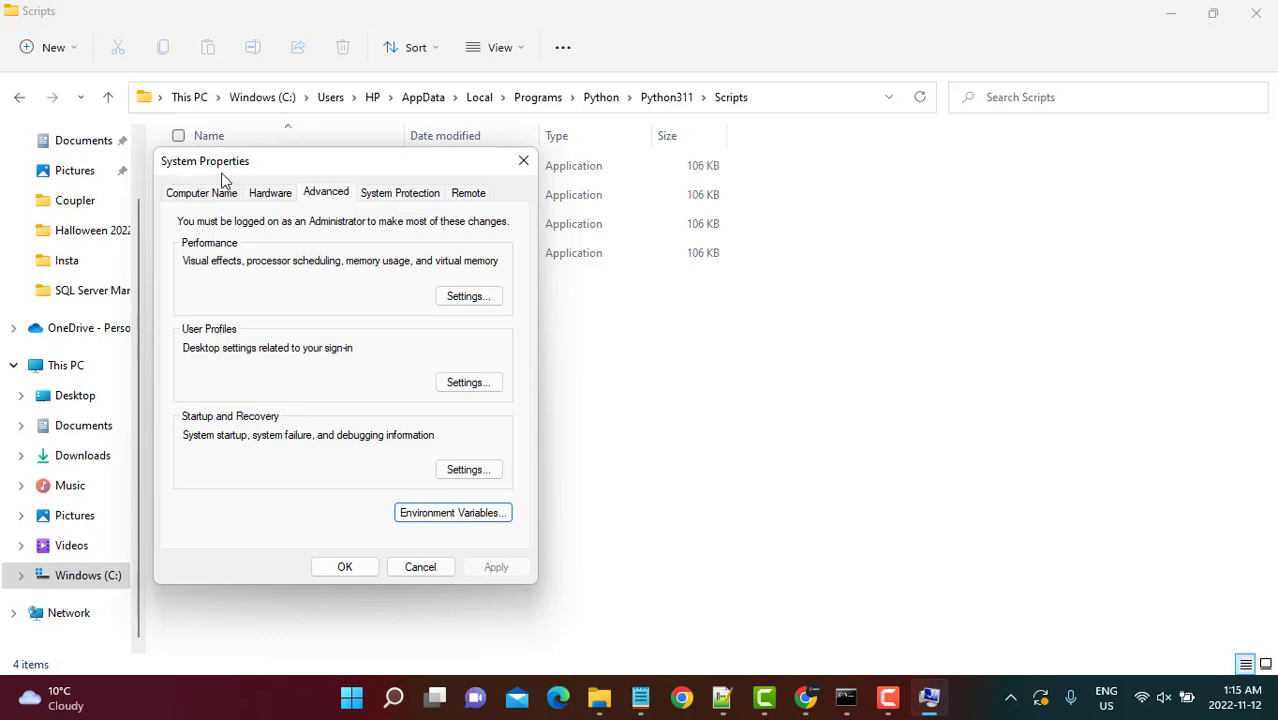
left_click(418, 514)
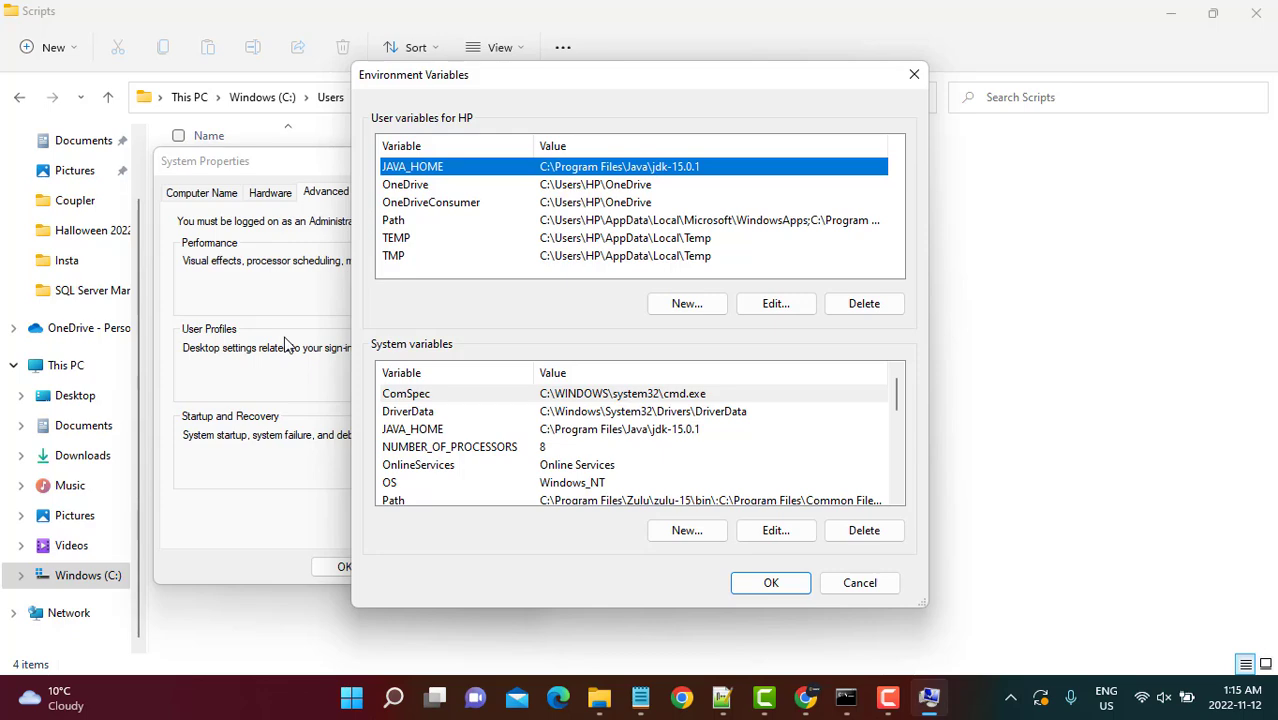
Add C:\Users\HP\AppData\Local\Programs\Python\Python311\Scripts\ as a new entry in the user's Path variable.
left_click(392, 221)
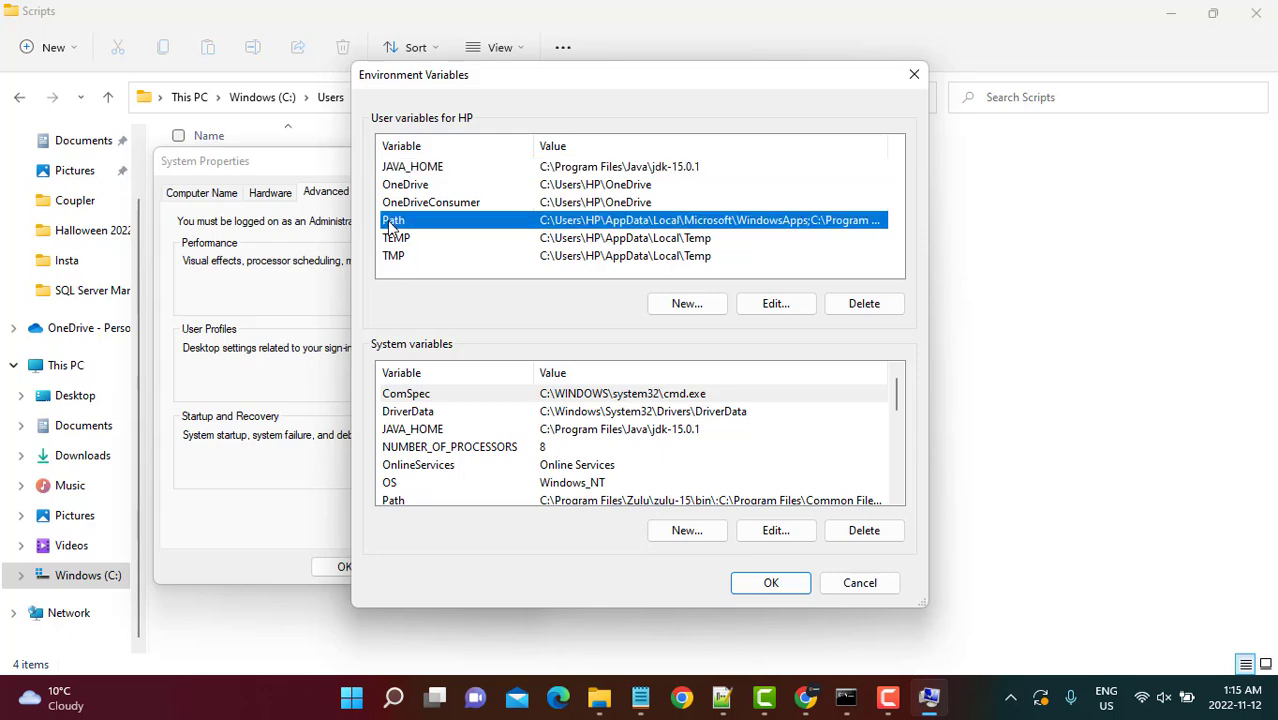
left_click(764, 308)
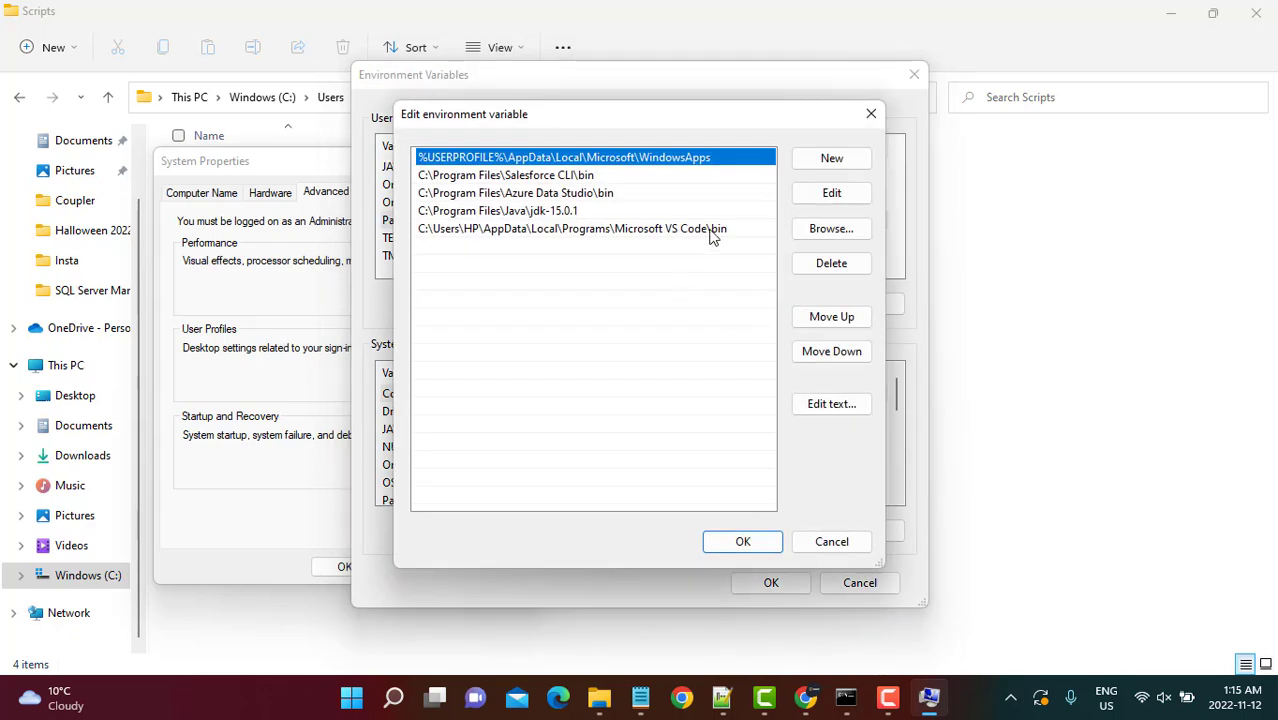
left_click(836, 162)
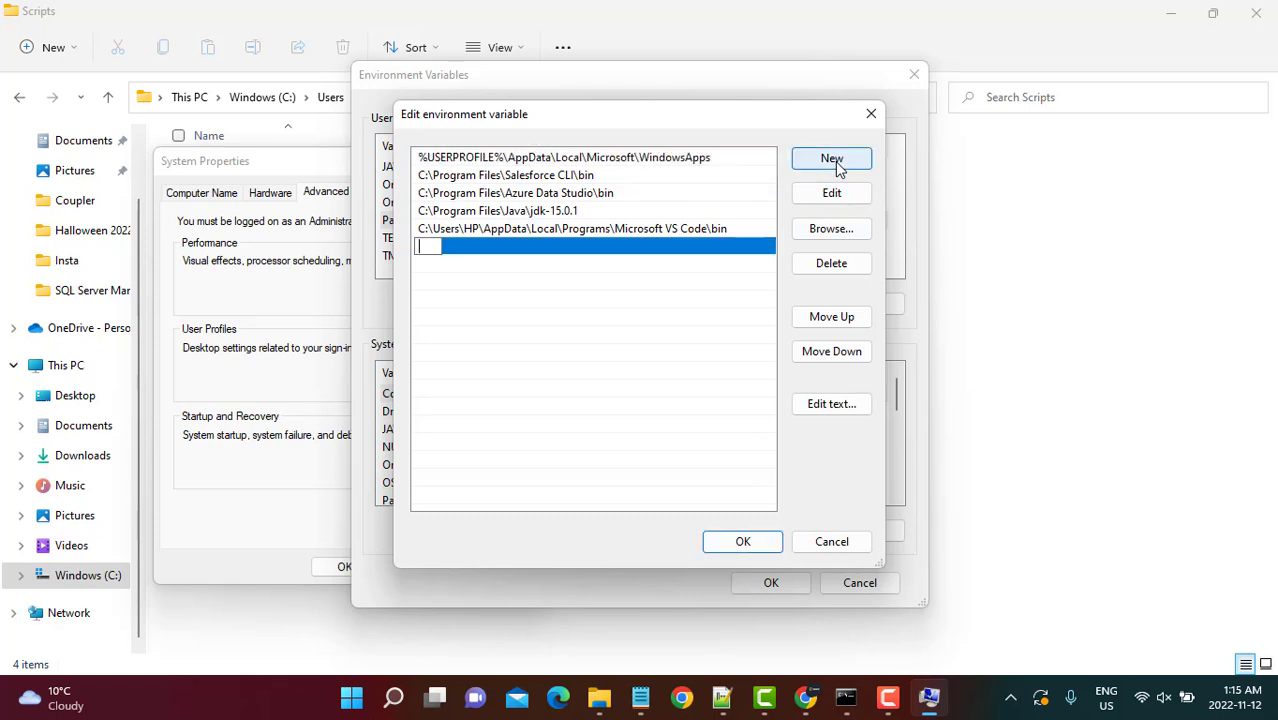
type("C:\\Users\\HP\\AppData\\Local\\Programs\\Python\\Python311\\Scripts")
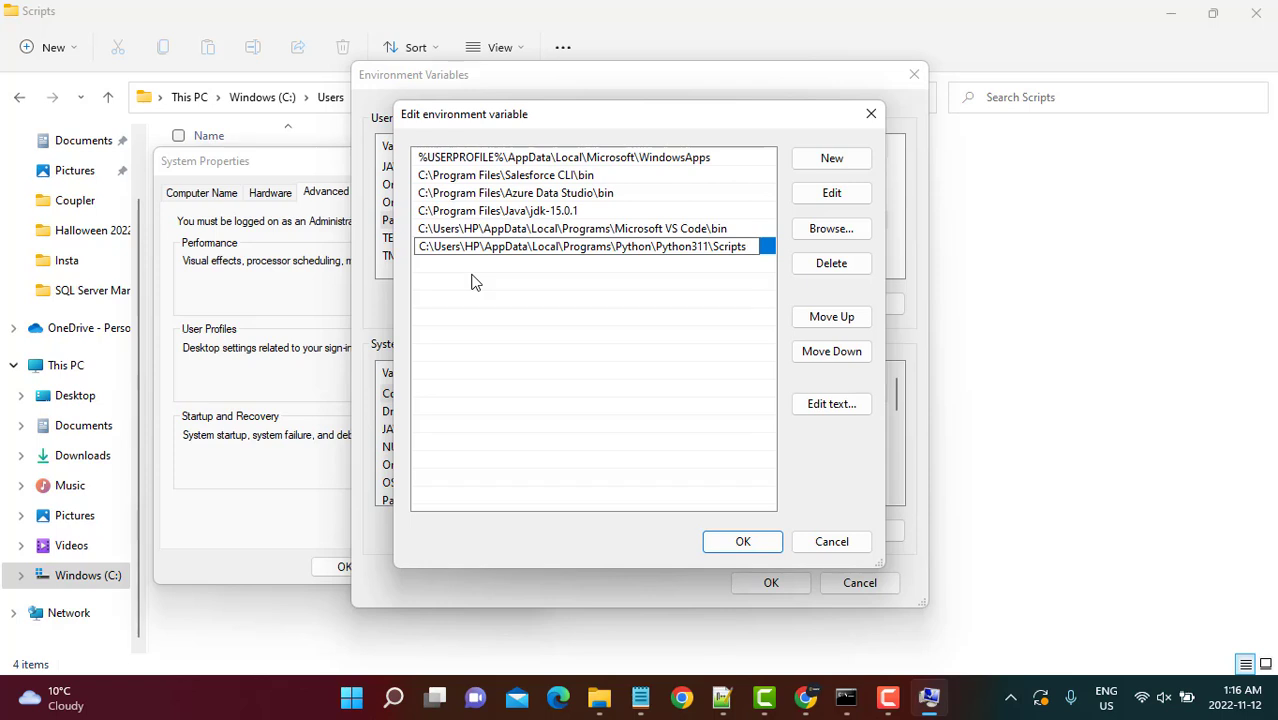
type("\\")
left_click(599, 274)
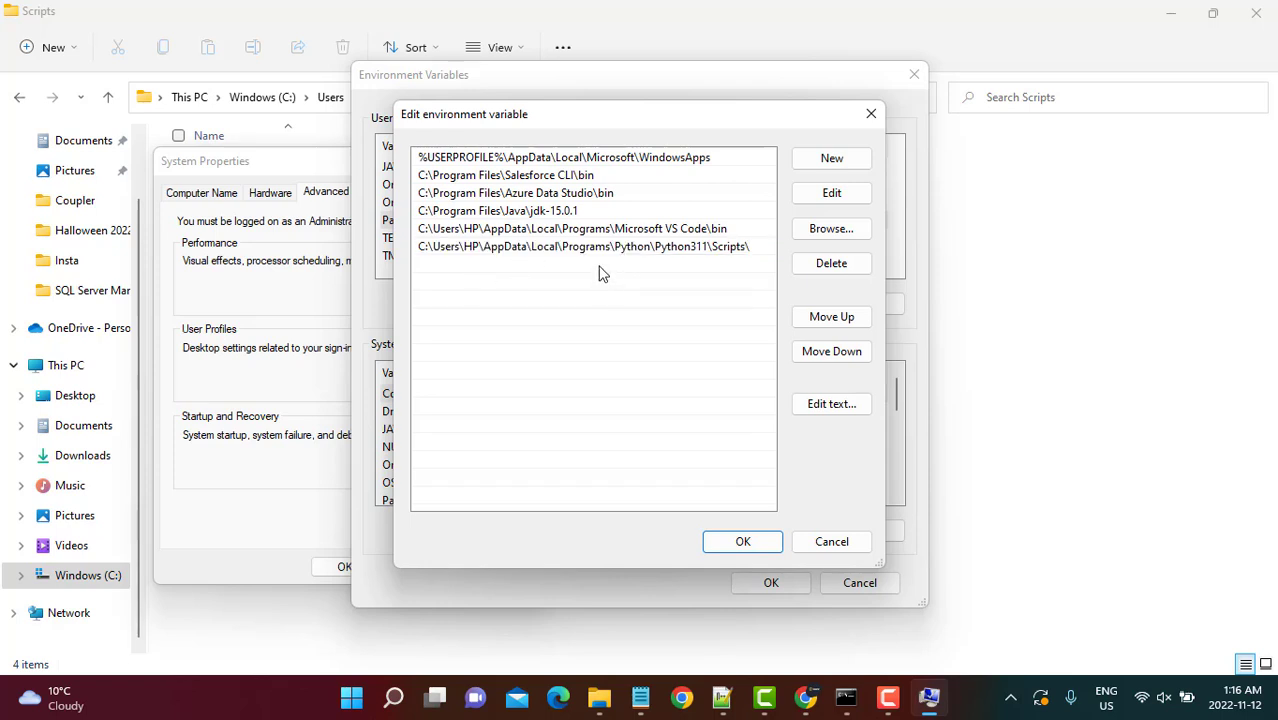
Add C:\Users\HP\AppData\Local\Programs\Python\Python311\ as another entry in the user's Path variable and save the environment variable changes.
left_click(821, 163)
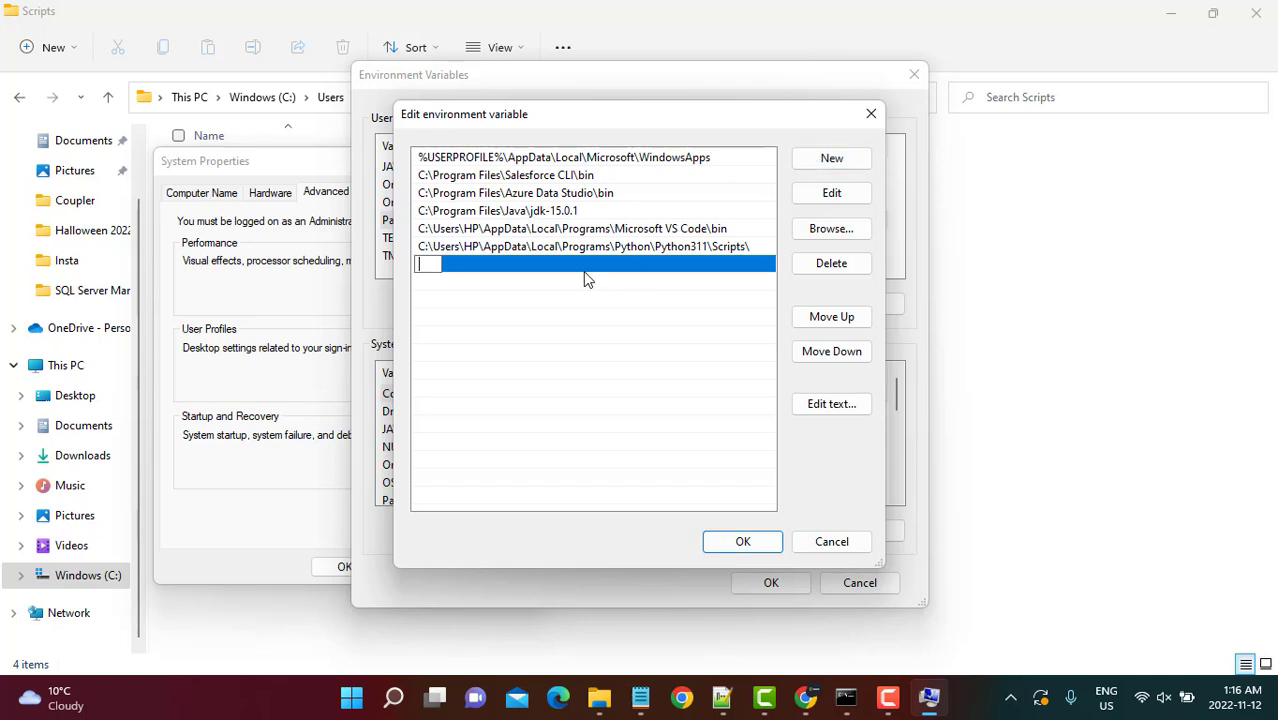
type("C:\\Users\\HP\\AppData\\Local\\Programs\\Python\\Python311\\Scripts")
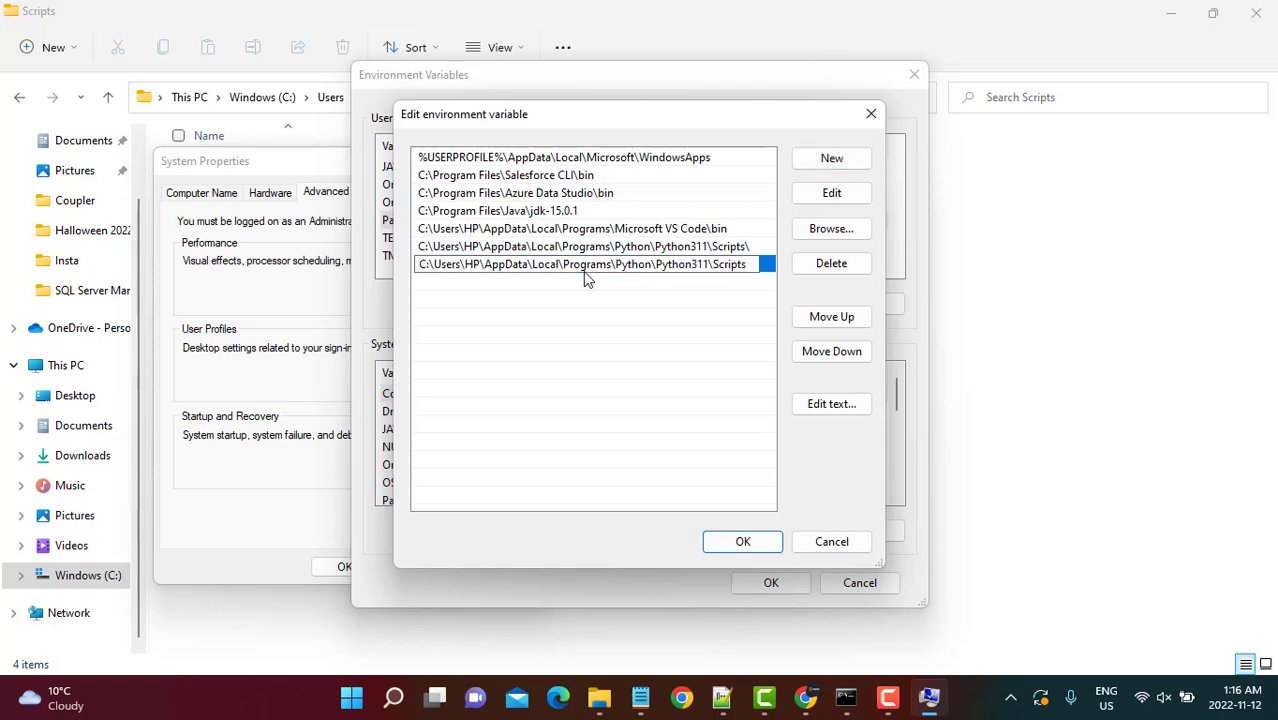
key("BackSpace")
key("BackSpace")
key("BackSpace")
key("BackSpace")
key("BackSpace")
key("BackSpace")
key("BackSpace")
left_click(756, 542)
left_click(784, 585)
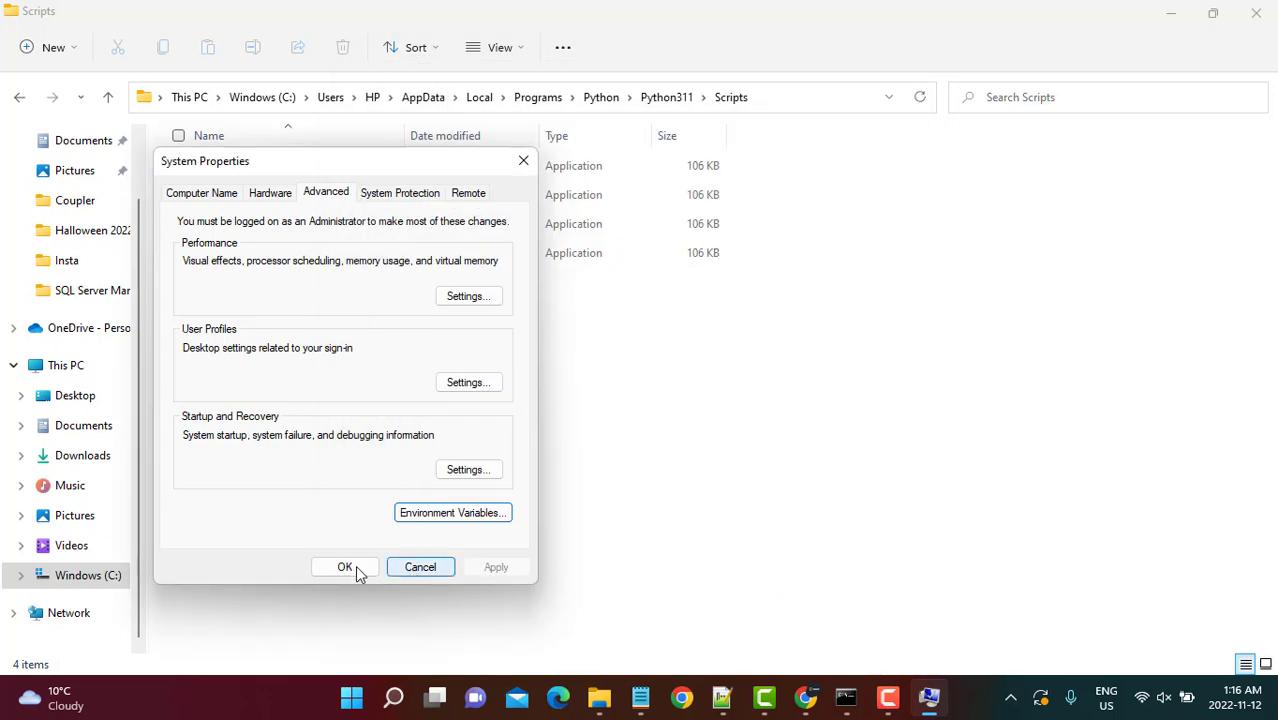
left_click(344, 568)
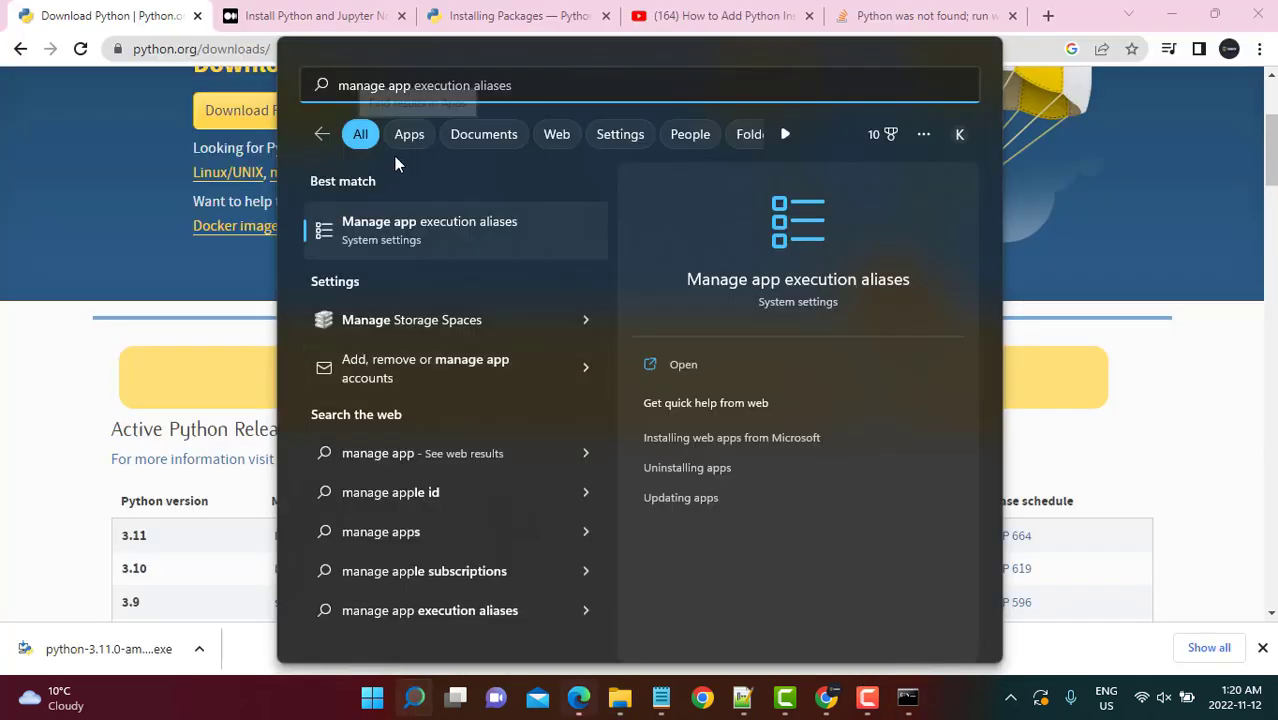
Turn off the App Installer execution aliases for python.exe and python3.exe in the Windows settings and close the settings.
left_click(409, 232)
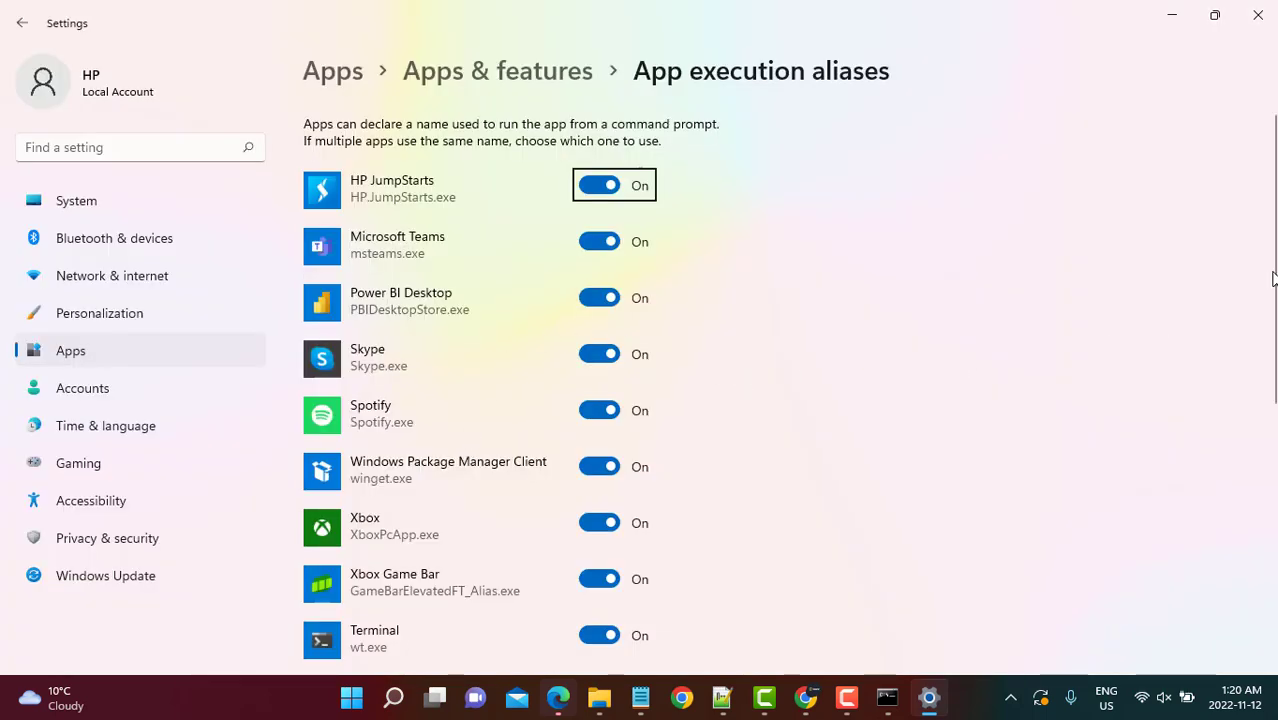
scroll(1274, 276, "down", 3)
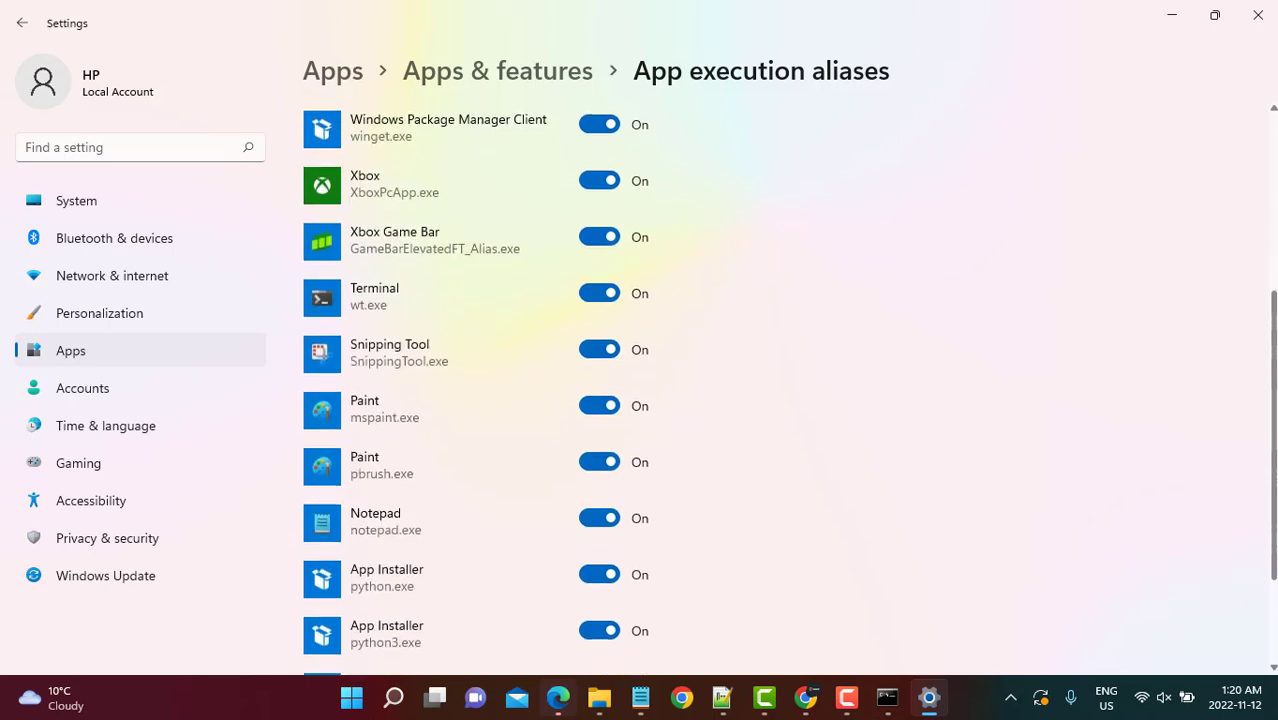
scroll(1274, 276, "down", 1)
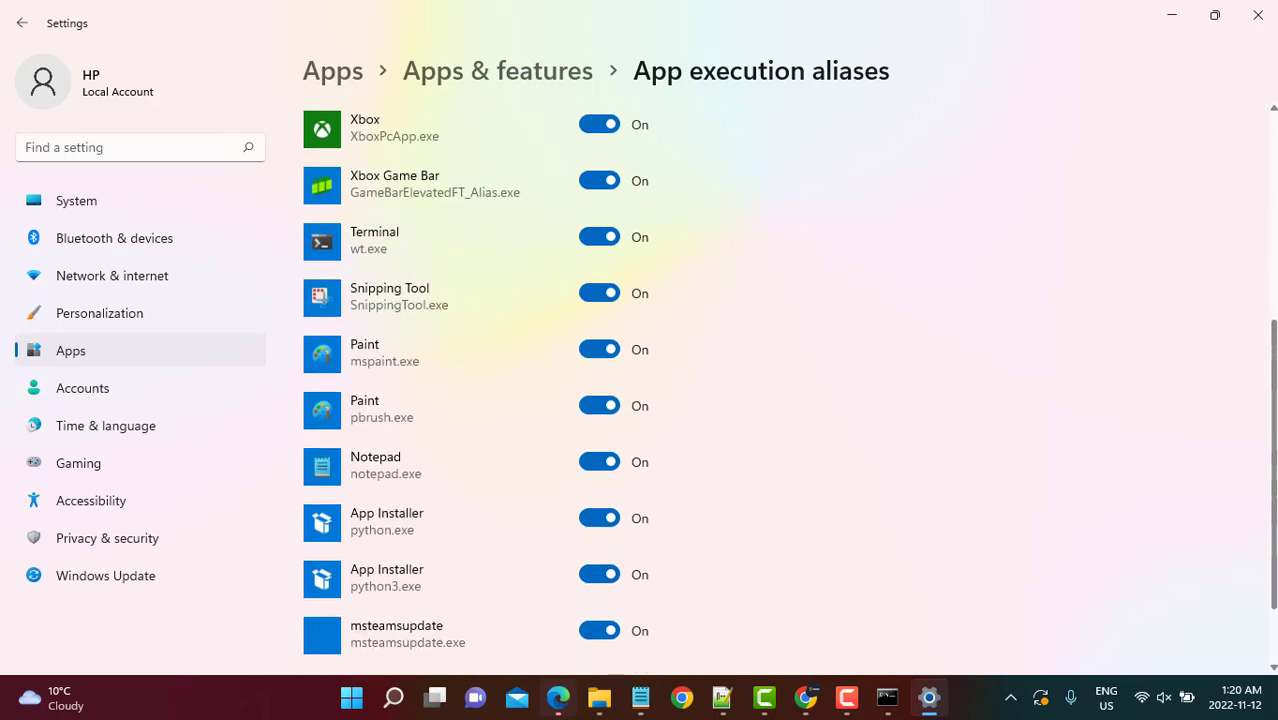
scroll(1274, 300, "down", 2)
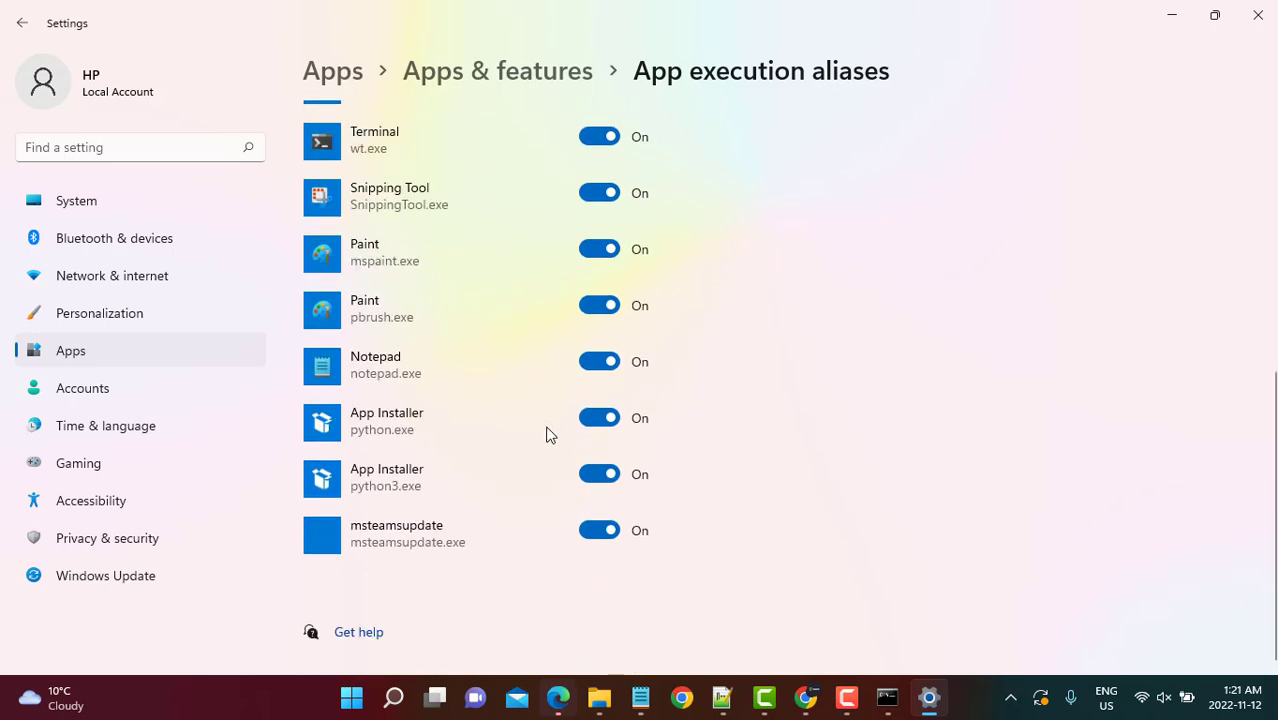
left_click(591, 419)
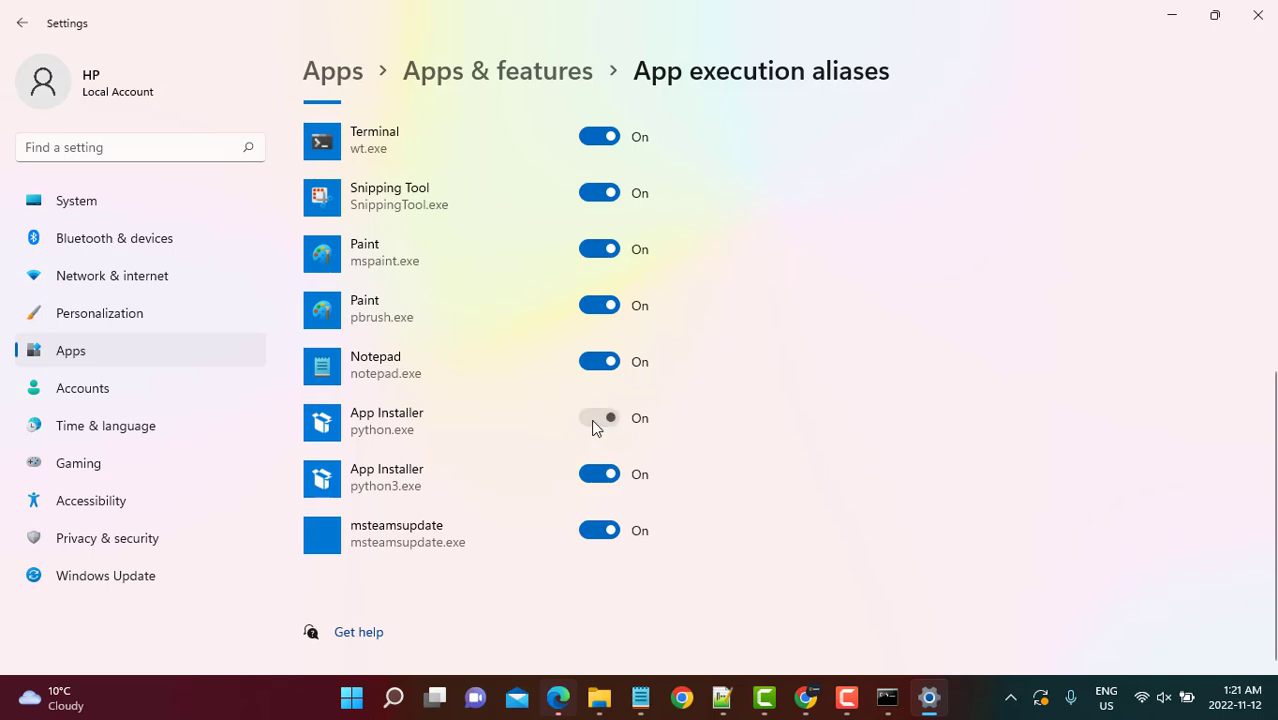
left_click(585, 479)
left_click(1258, 21)
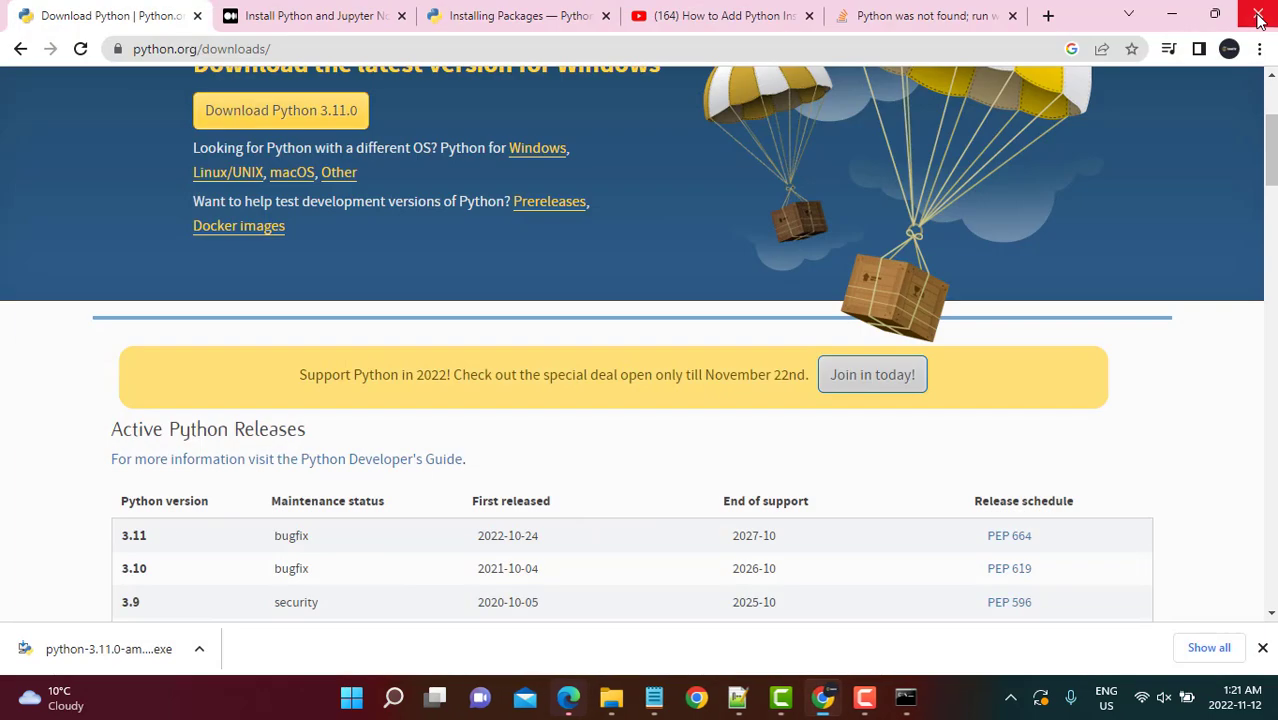
Switch to Command Prompt and check the installed Python version with python --version.
left_click(909, 698)
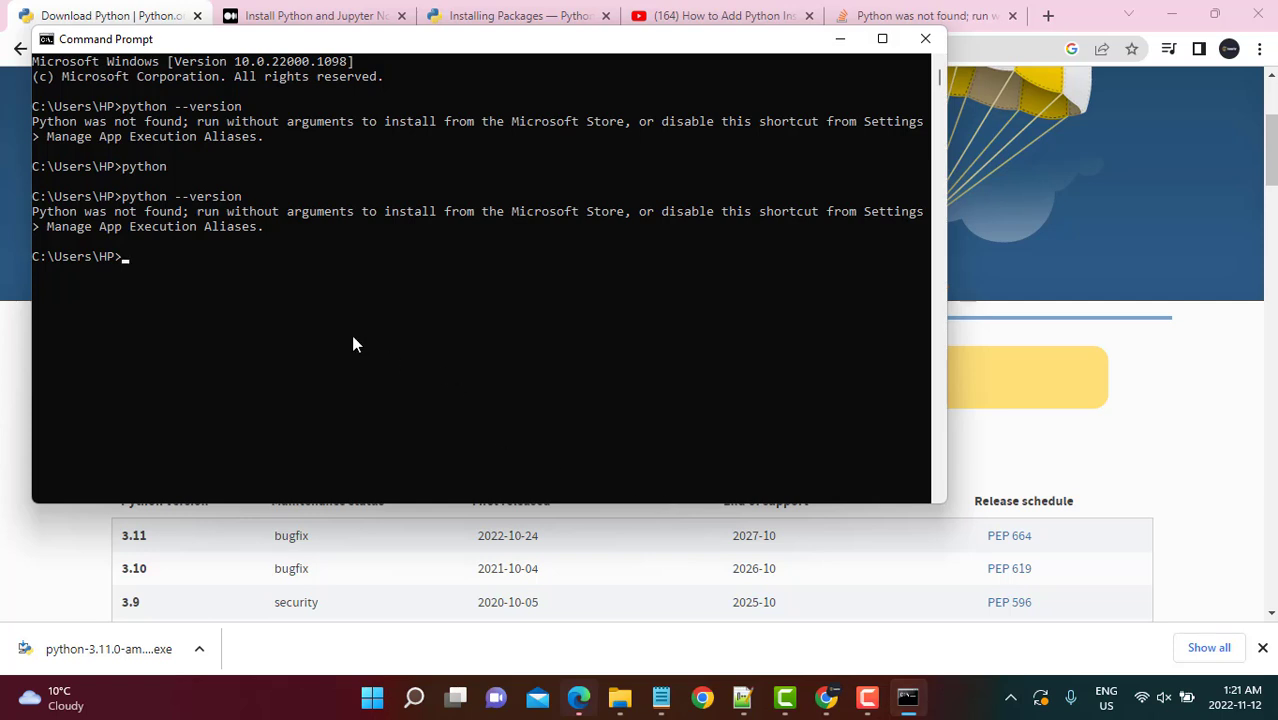
type("python --version")
key("Return")
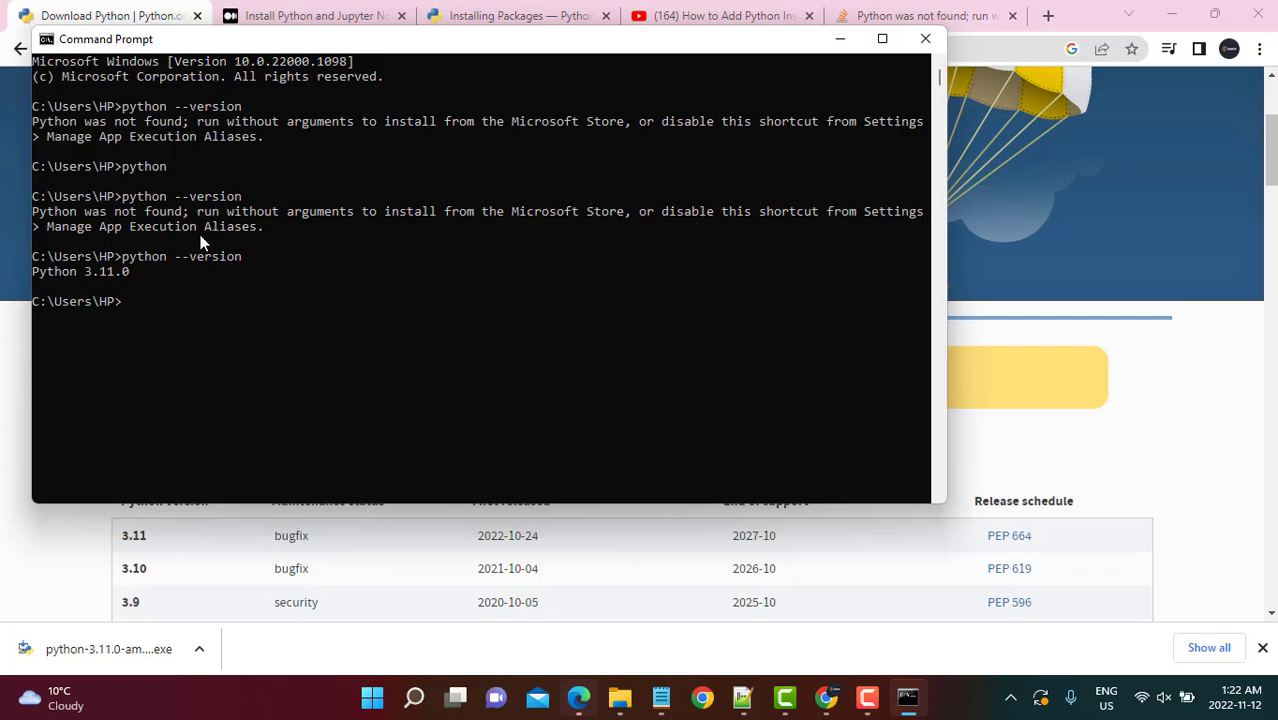
Upgrade pip from the Command Prompt with python.exe -m pip install --upgrade pip.
left_click(240, 324)
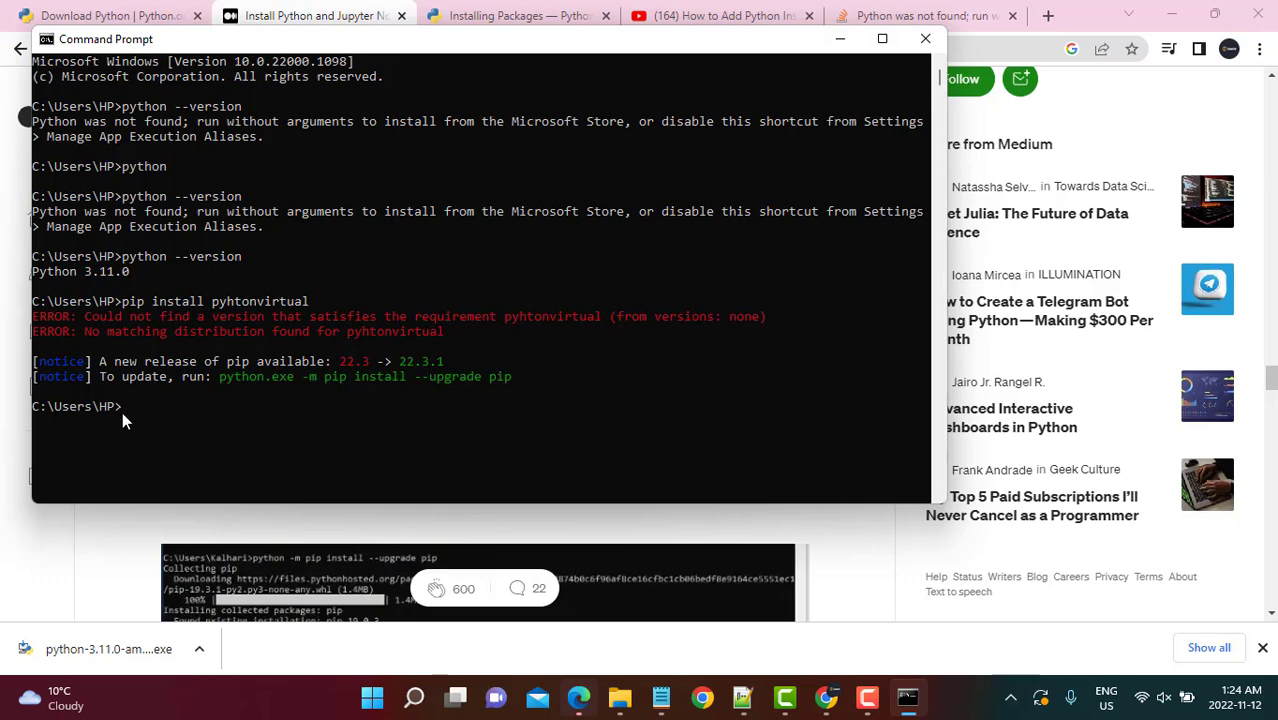
left_click(122, 412)
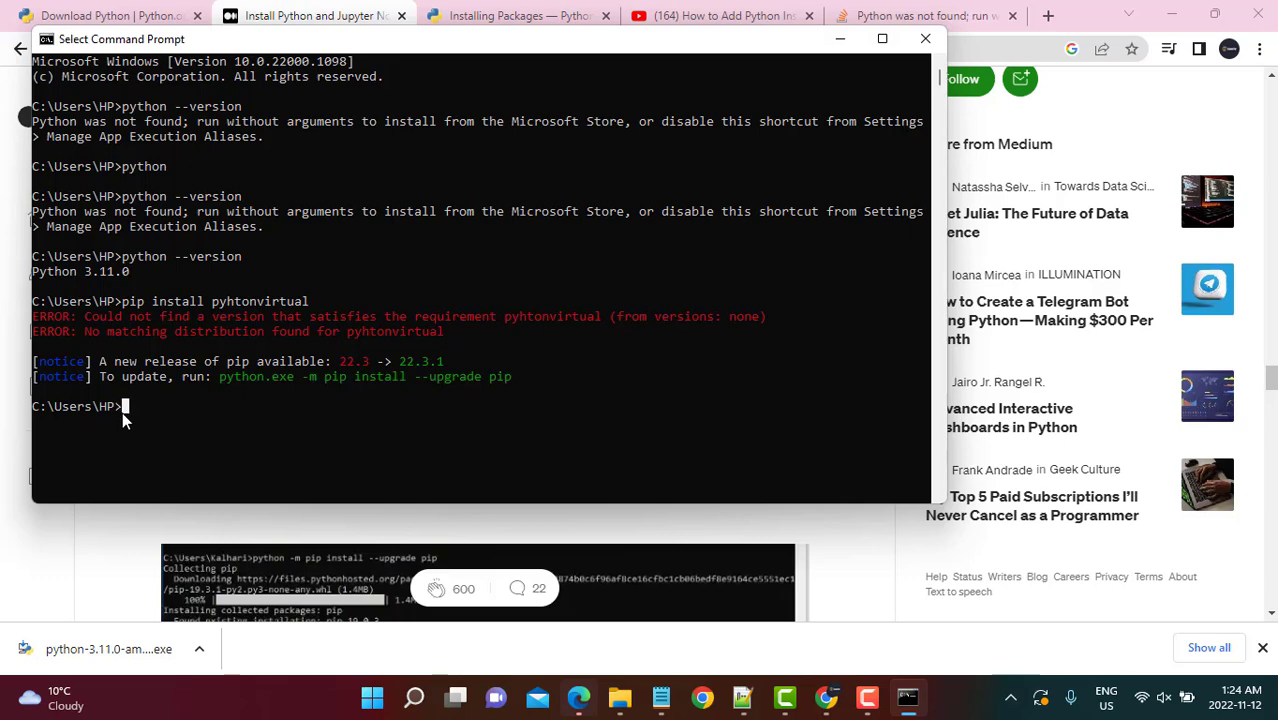
right_click(122, 412)
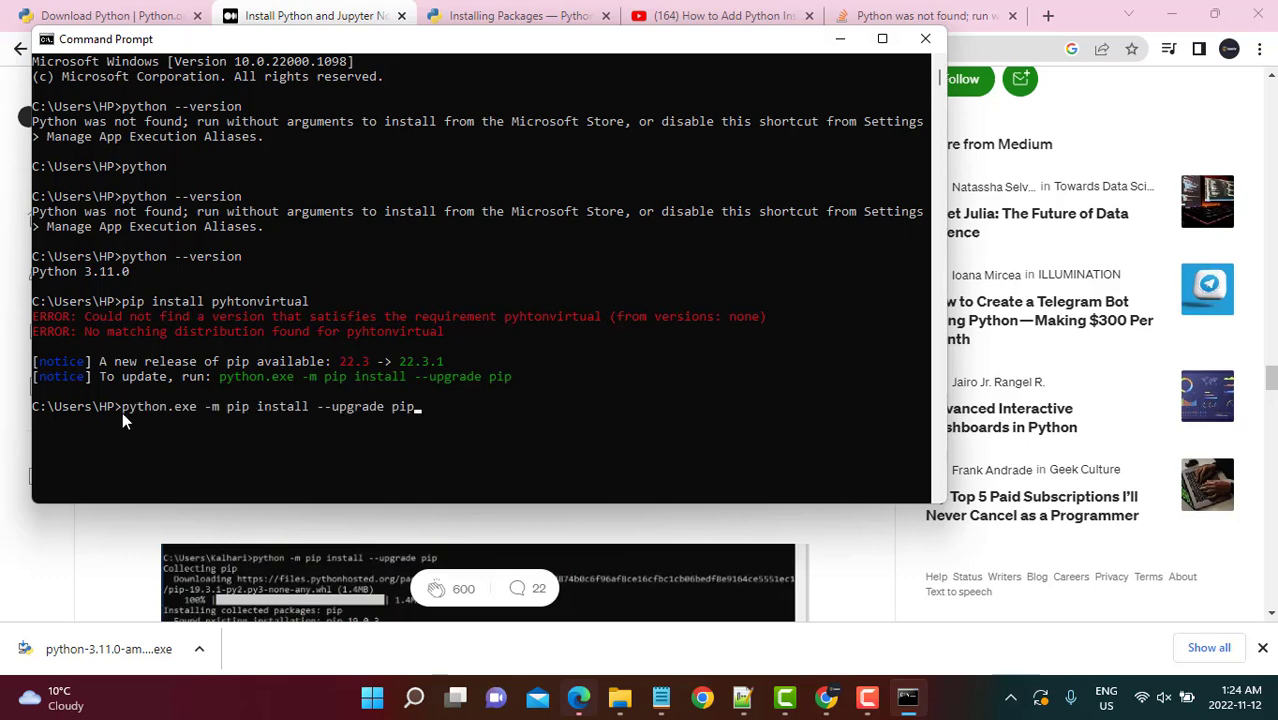
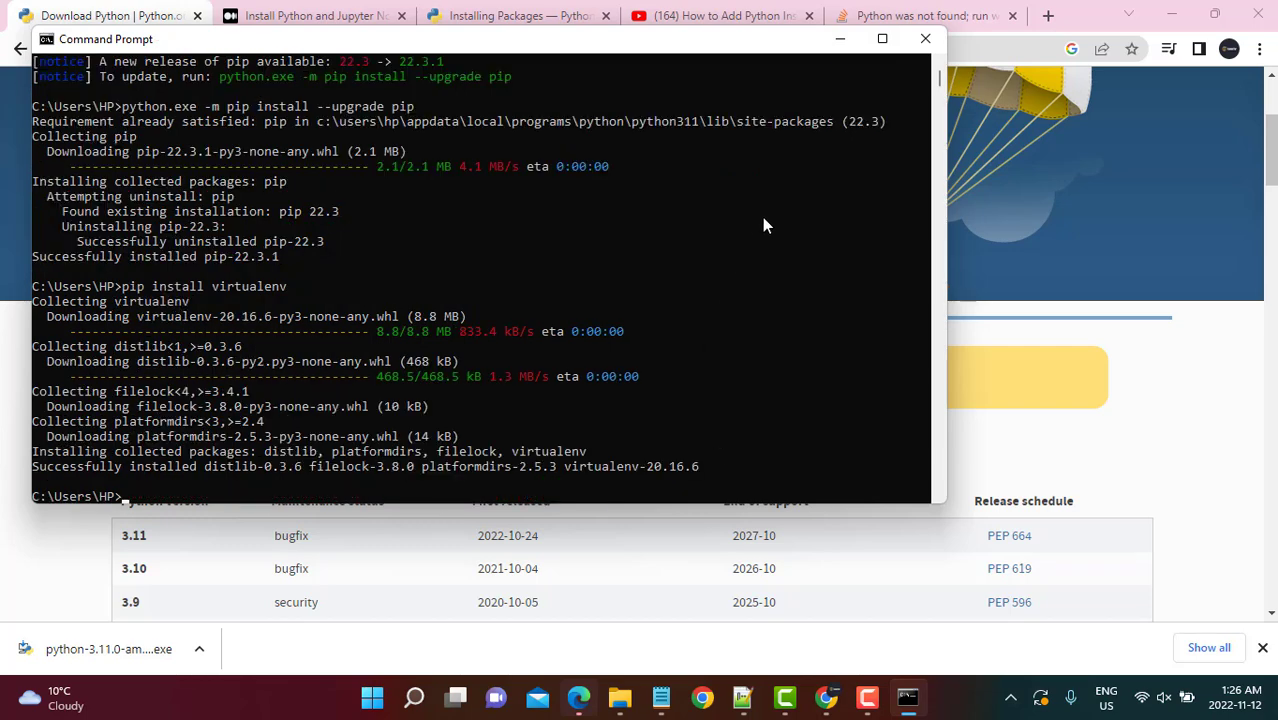
Create a virtual environment named pythonlab in the user folder with the virtualenv command.
type("virtualenv pythonl")
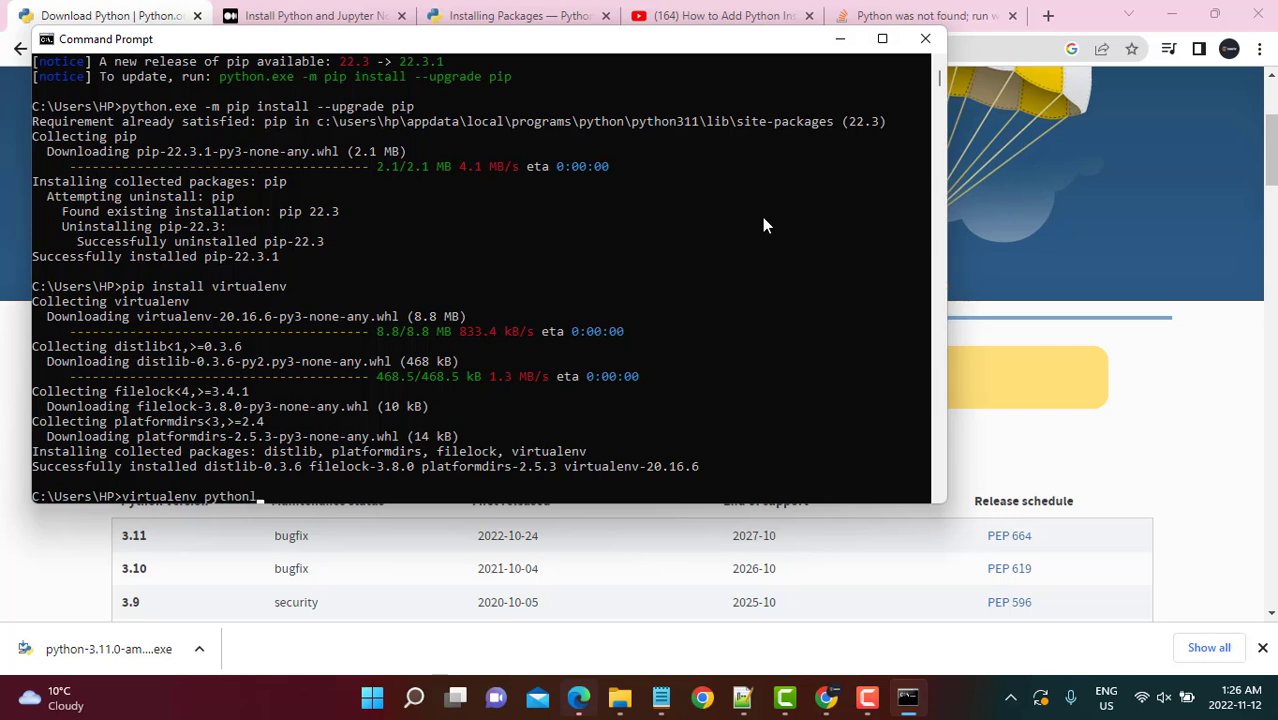
type("ab")
key("Return")
Change the directory to pythonlab/Scripts and try to list its contents with ls.
type("cd")
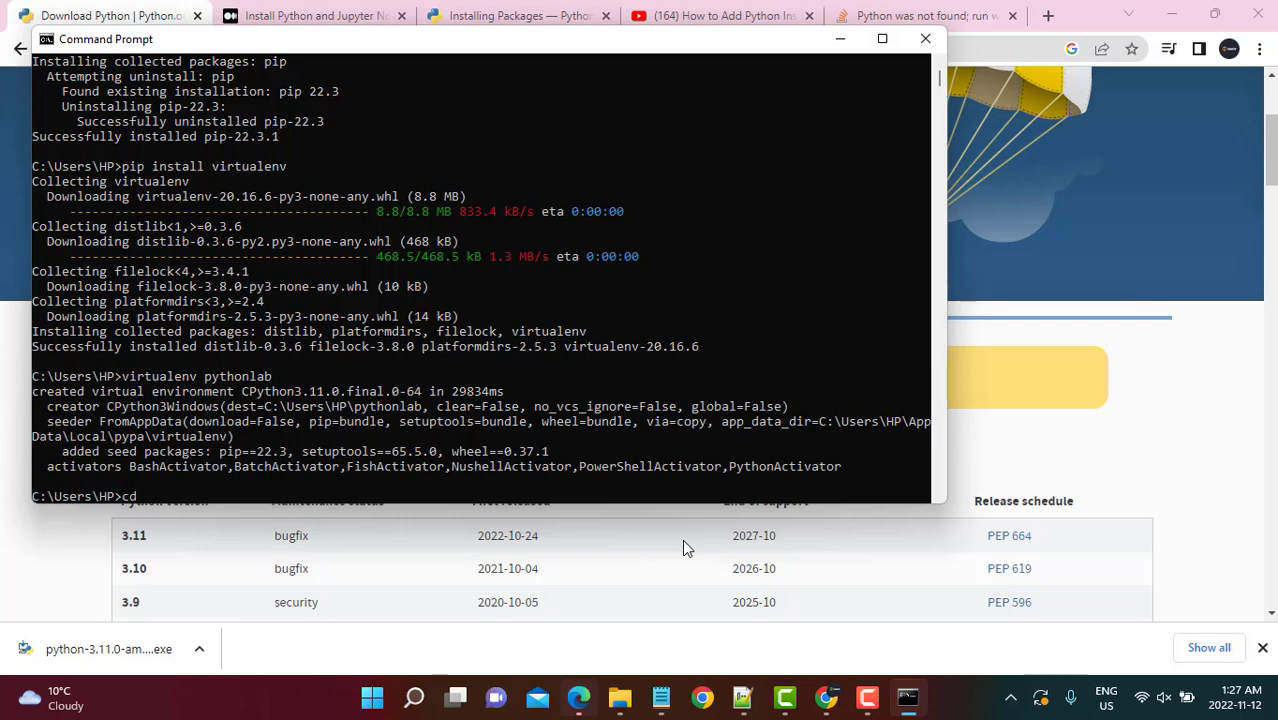
type(" pythonlab/Scripts")
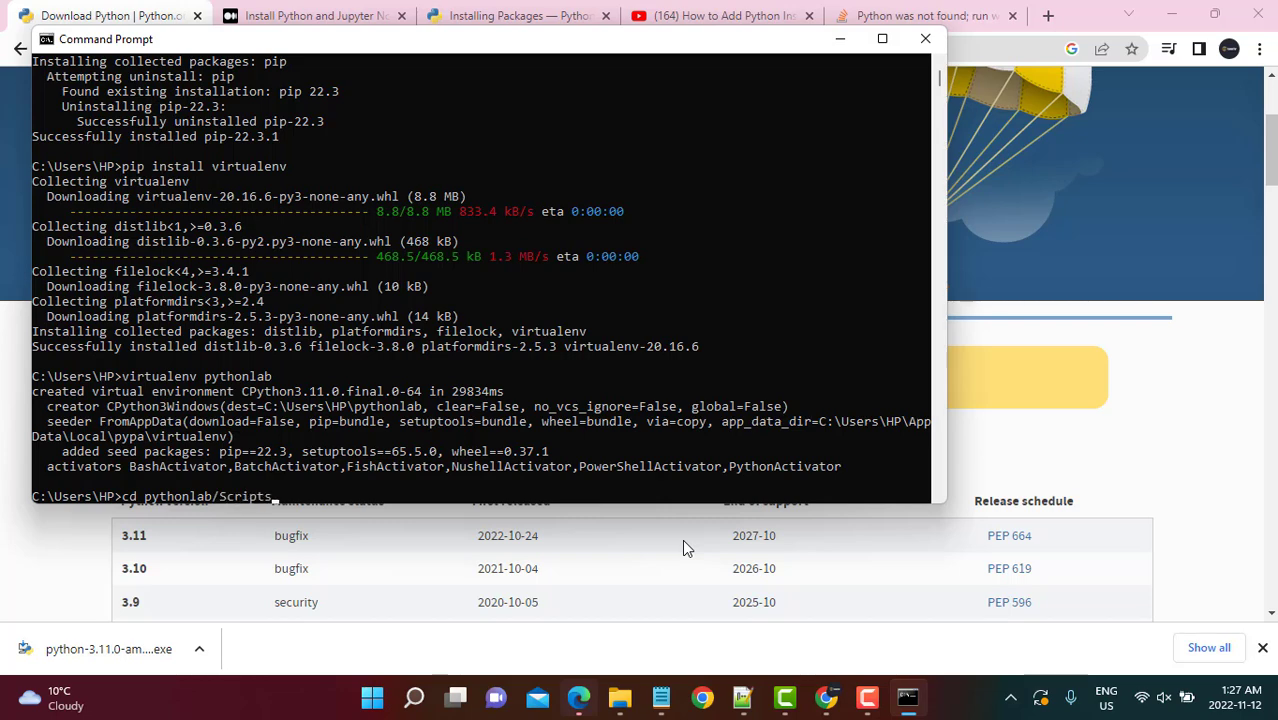
key("Return")
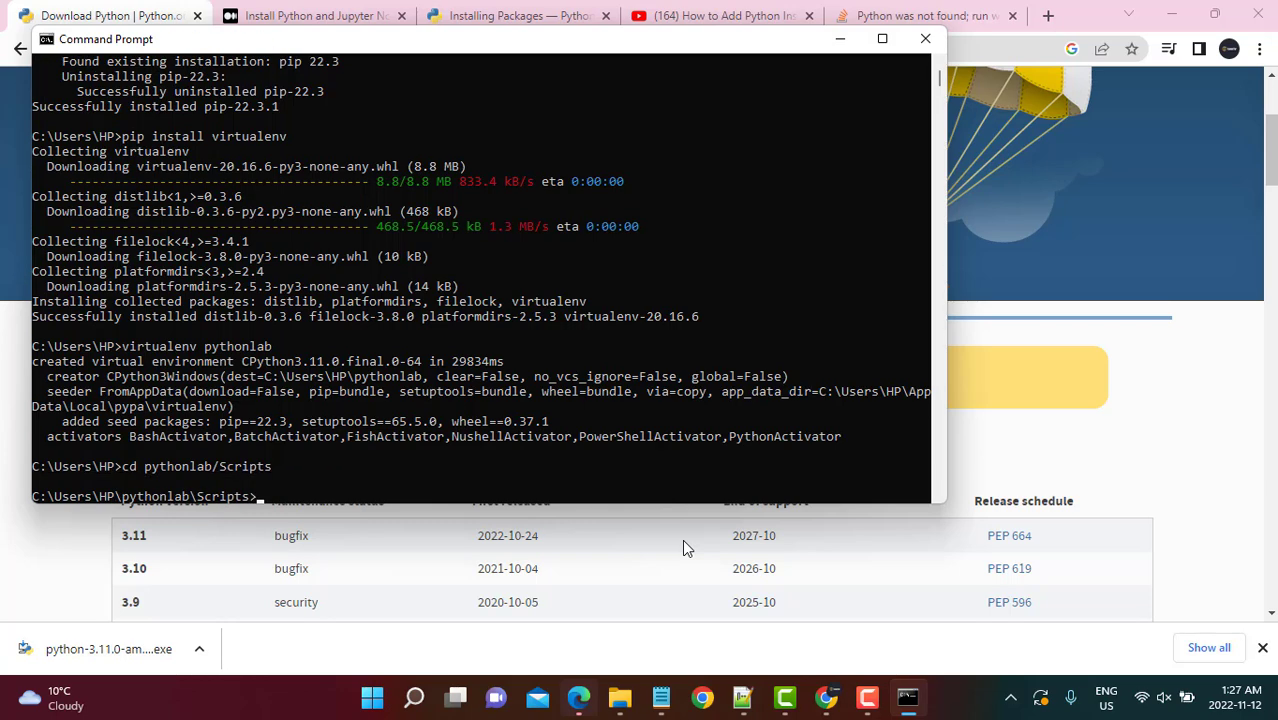
type("ls")
key("Return")
Activate the pythonlab virtual environment by running activate.bat.
type("act")
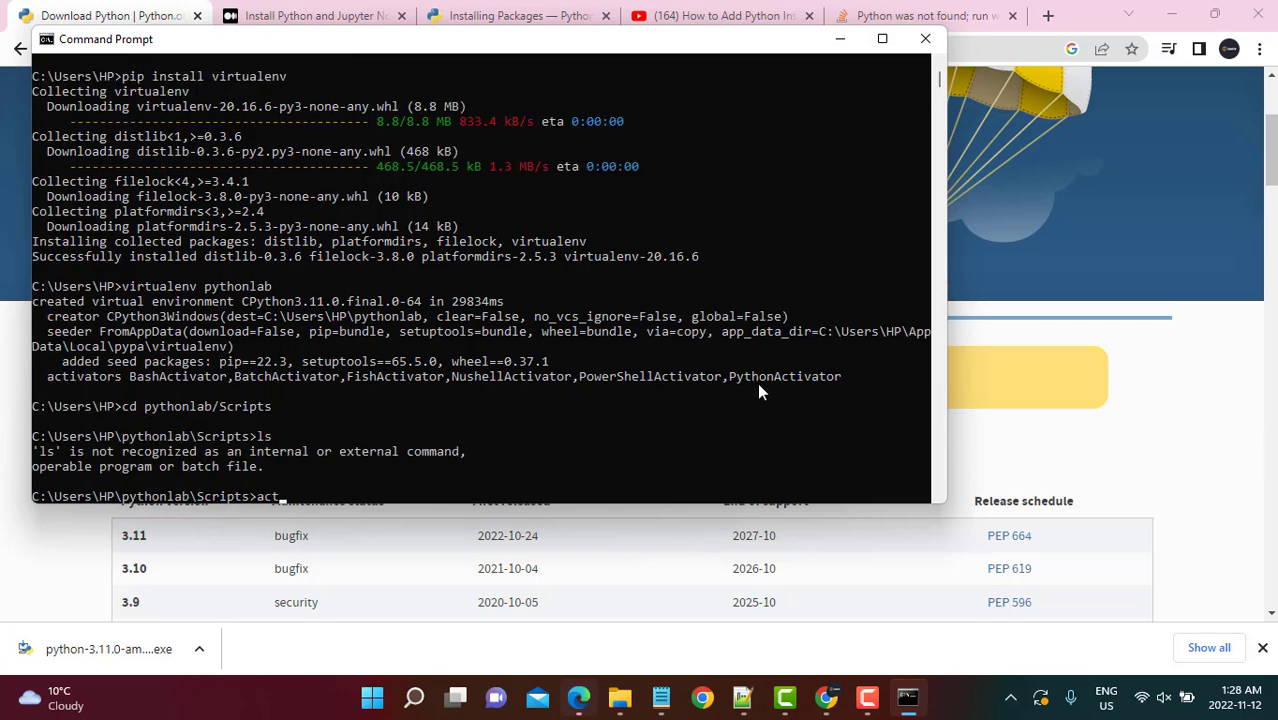
type("ivate.bat")
key("Return")
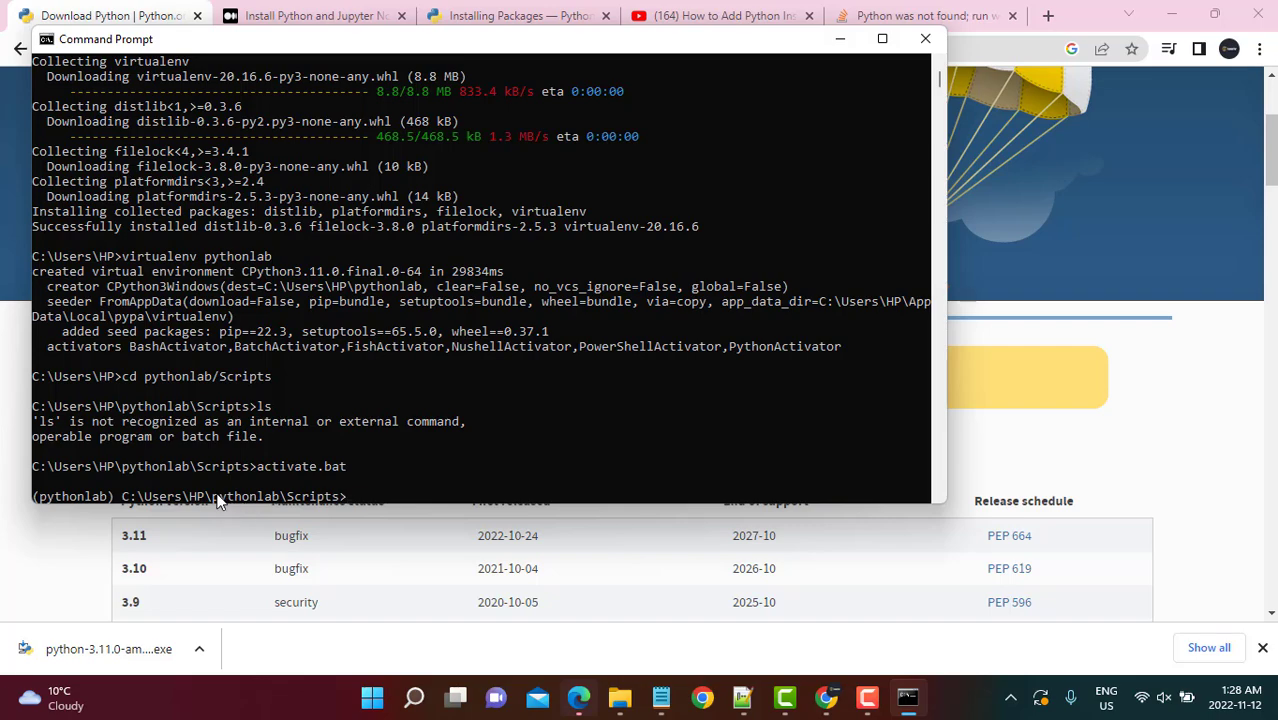
Maximize the Command Prompt and install numpy and pandas into the pythonlab environment with pip install.
left_click(884, 38)
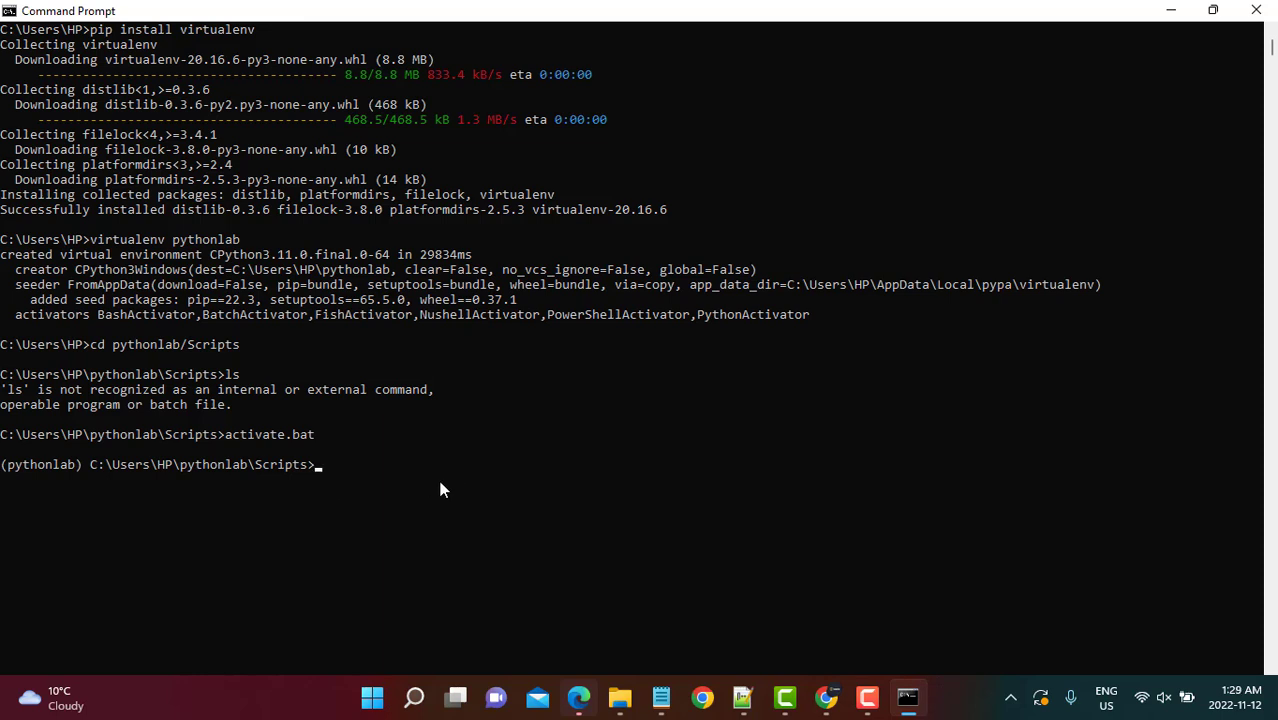
type("pip install numpy")
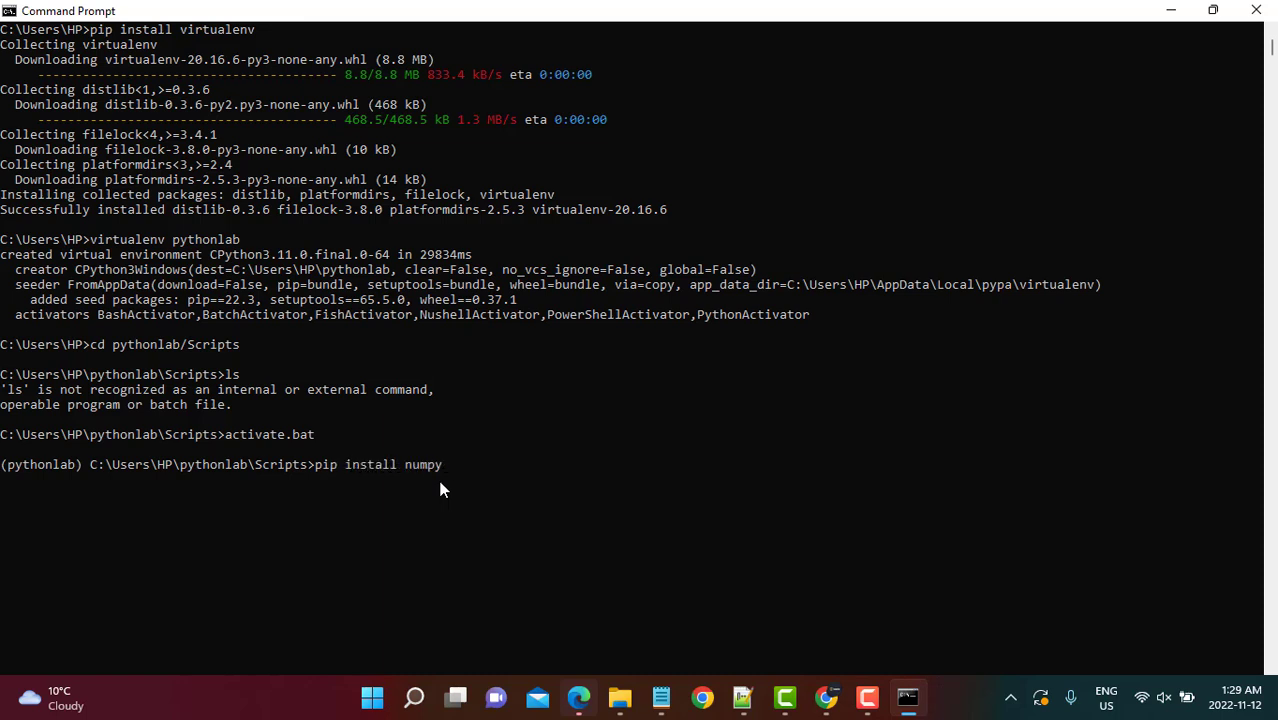
key("Return")
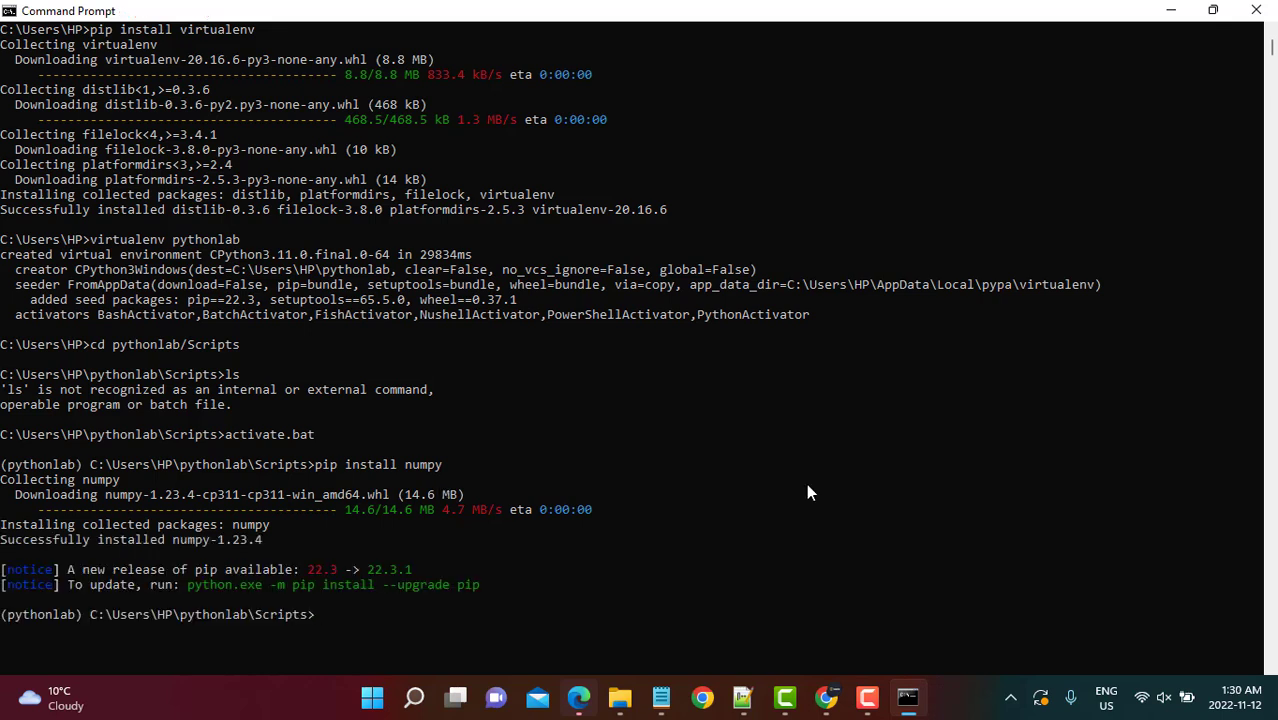
type("pip install pandas")
key("Return")
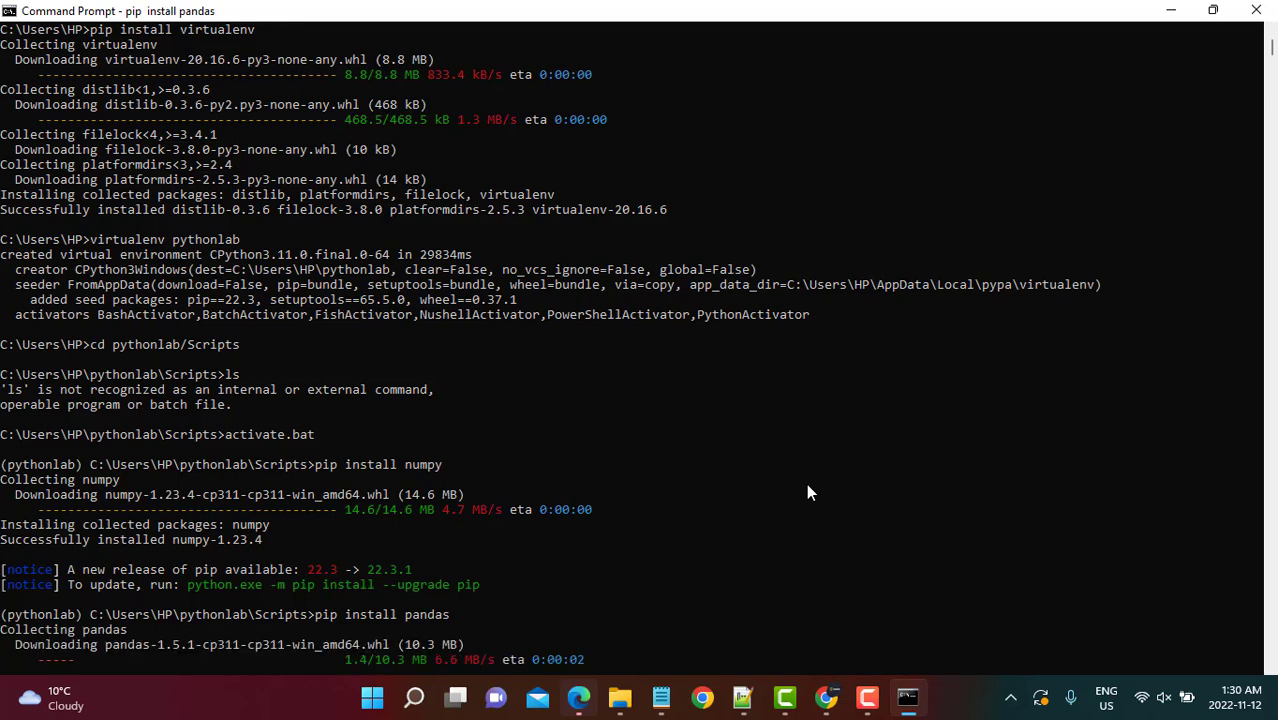
Install matplotlib with pip install matplotlib and Jupyter with python -m pip install jupyter in the pythonlab environment.
type("pip install ")
type("ma")
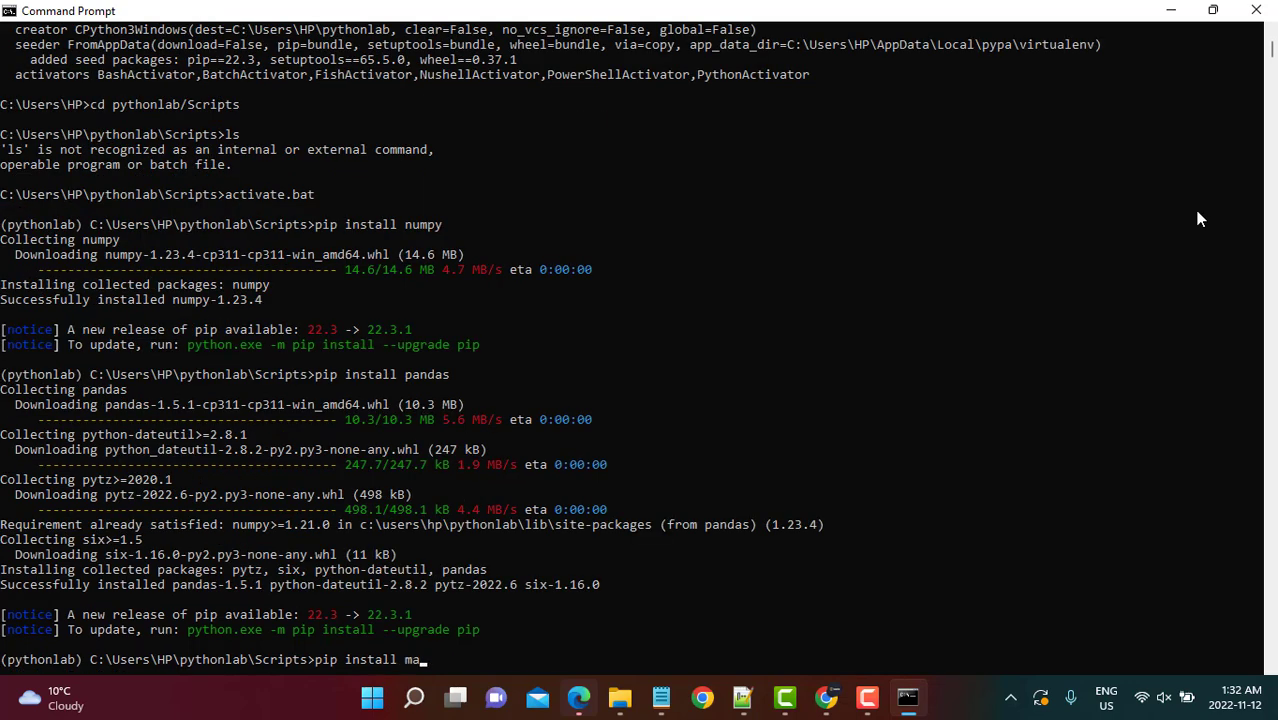
type("tplotlib")
key("Return")
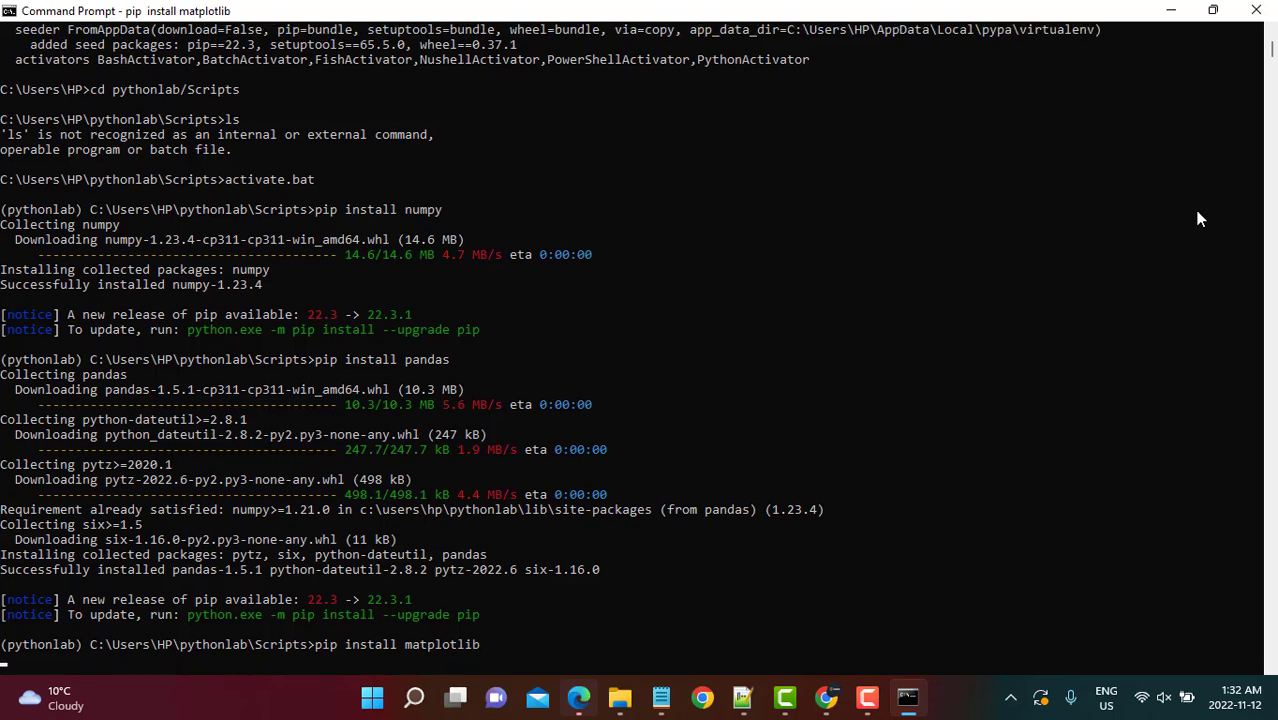
type("python -m pip install jupyter")
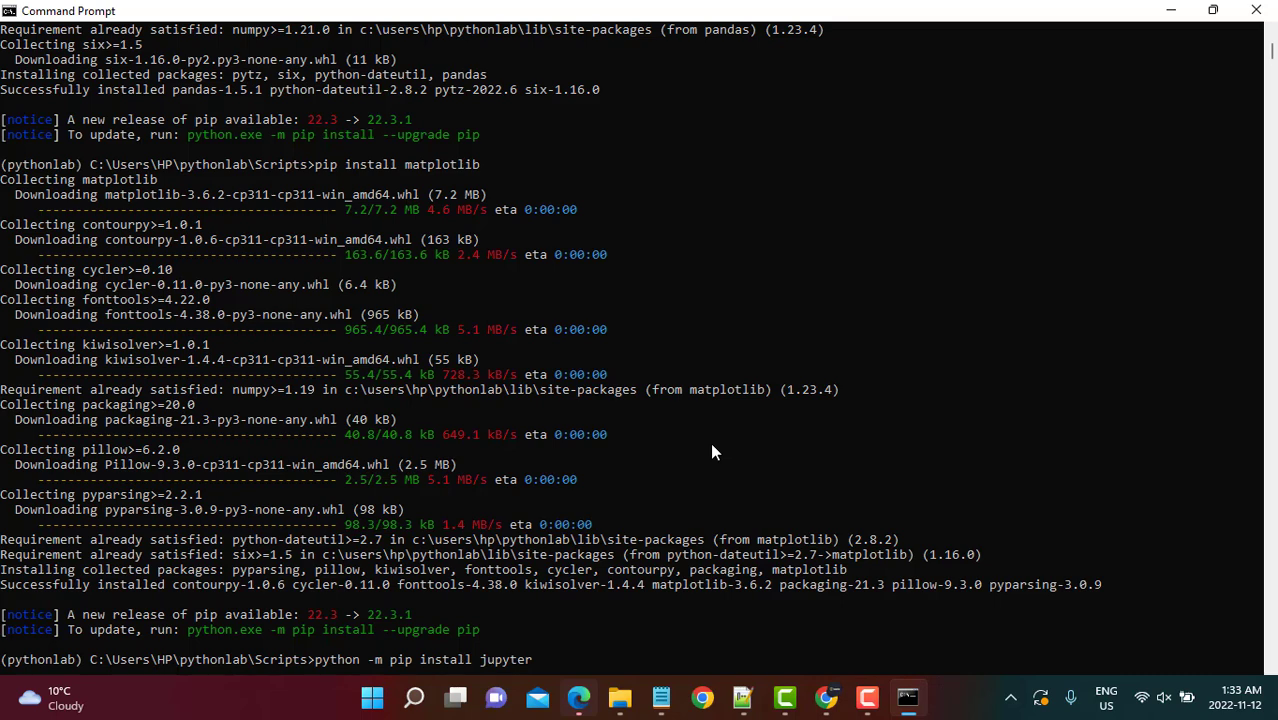
key("Return")
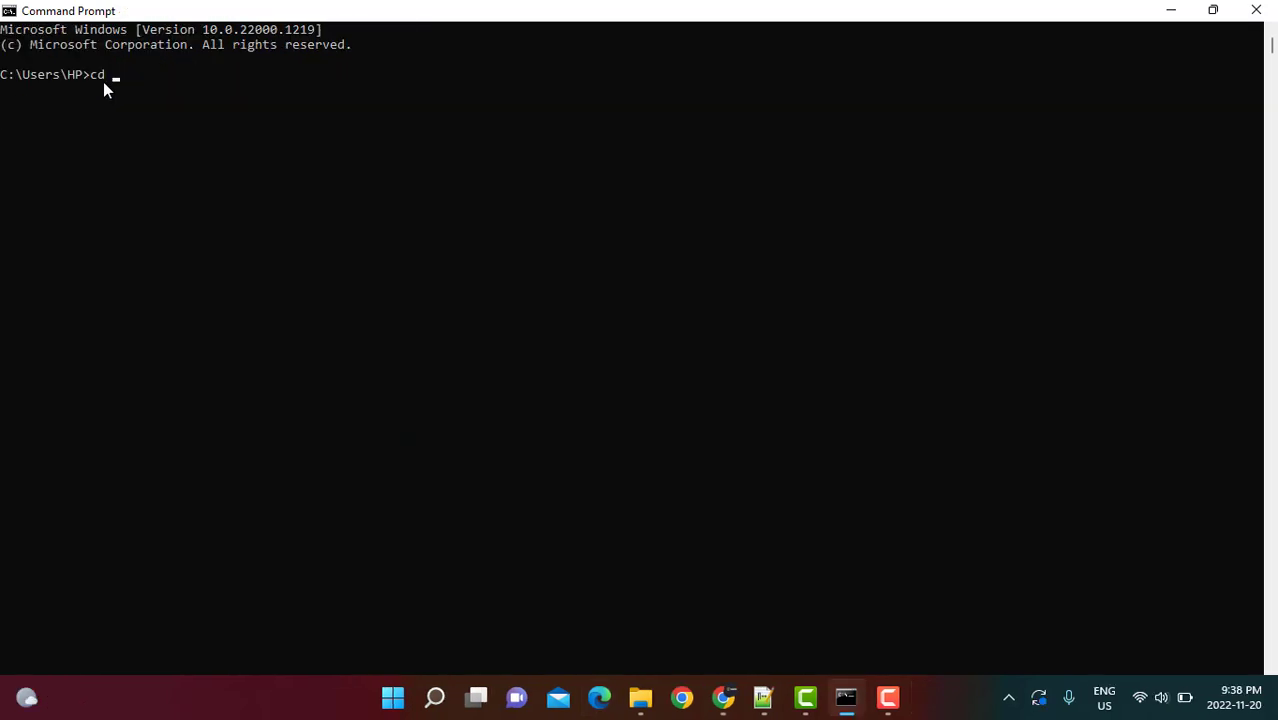
Change the directory to pythonlab in the new Command Prompt session and launch jupyter notebook.
type("ython")
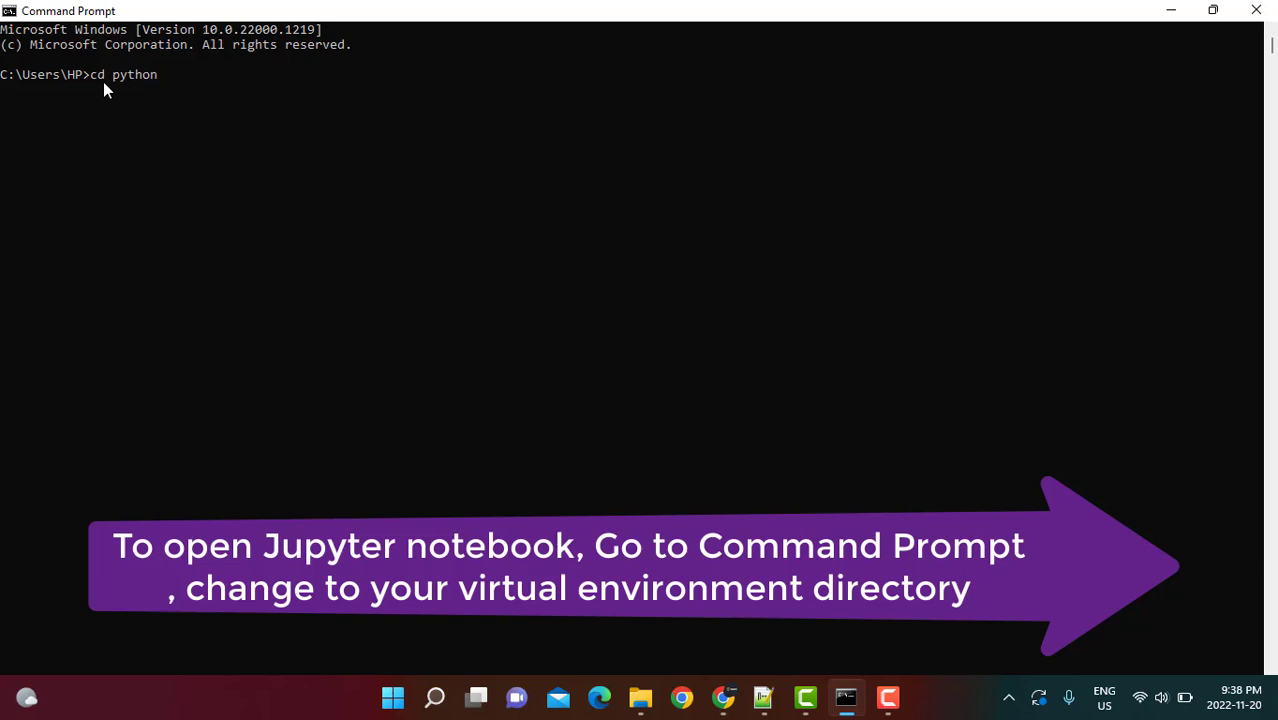
type("lab")
key("Return")
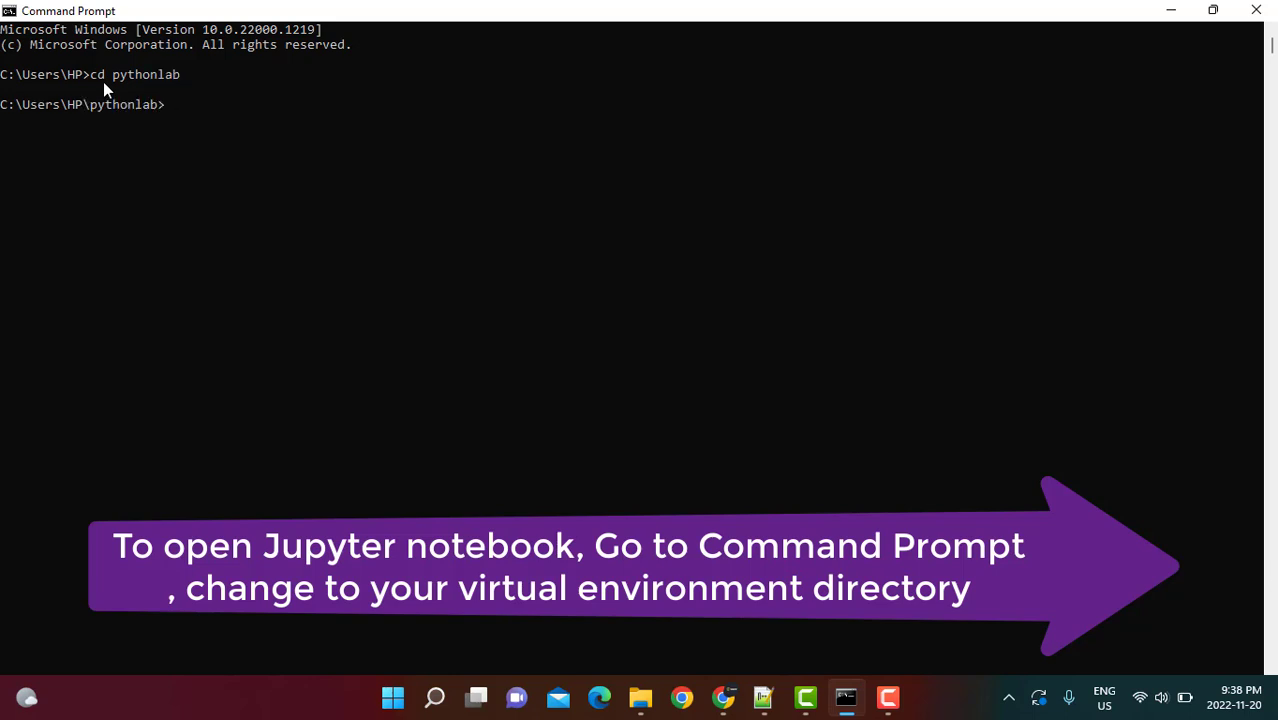
type("jupyter notebook")
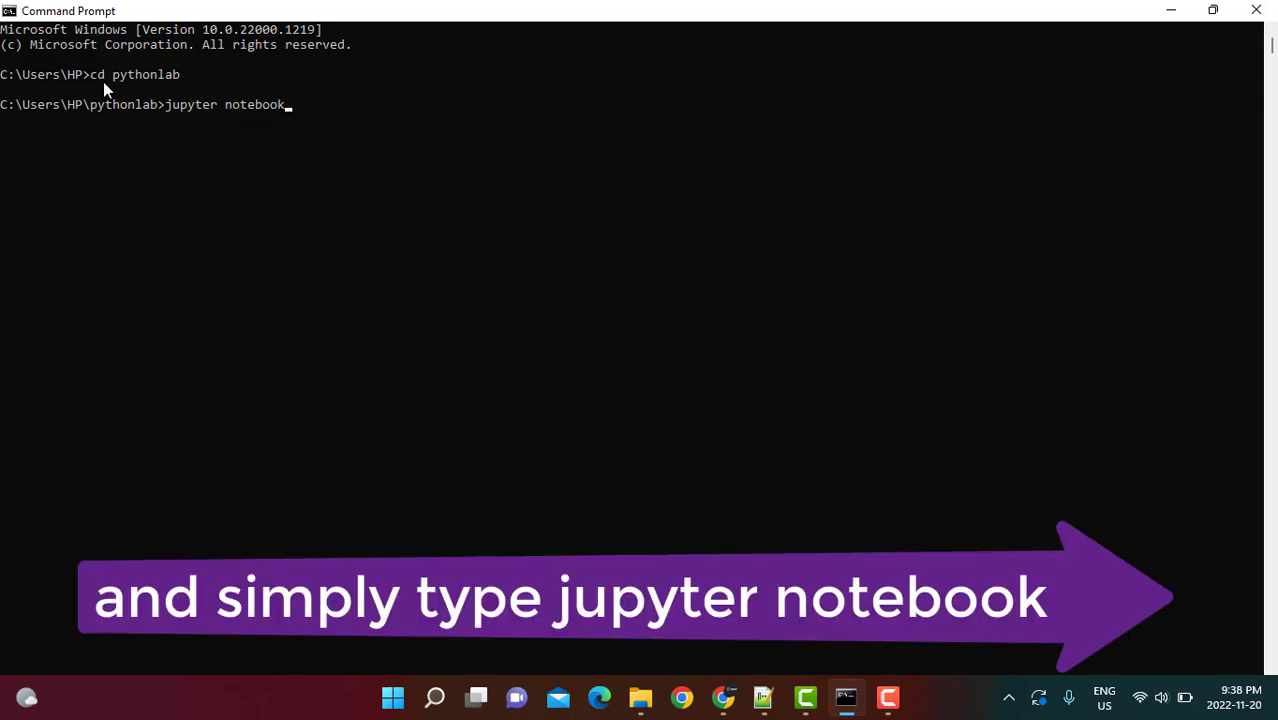
key("Return")
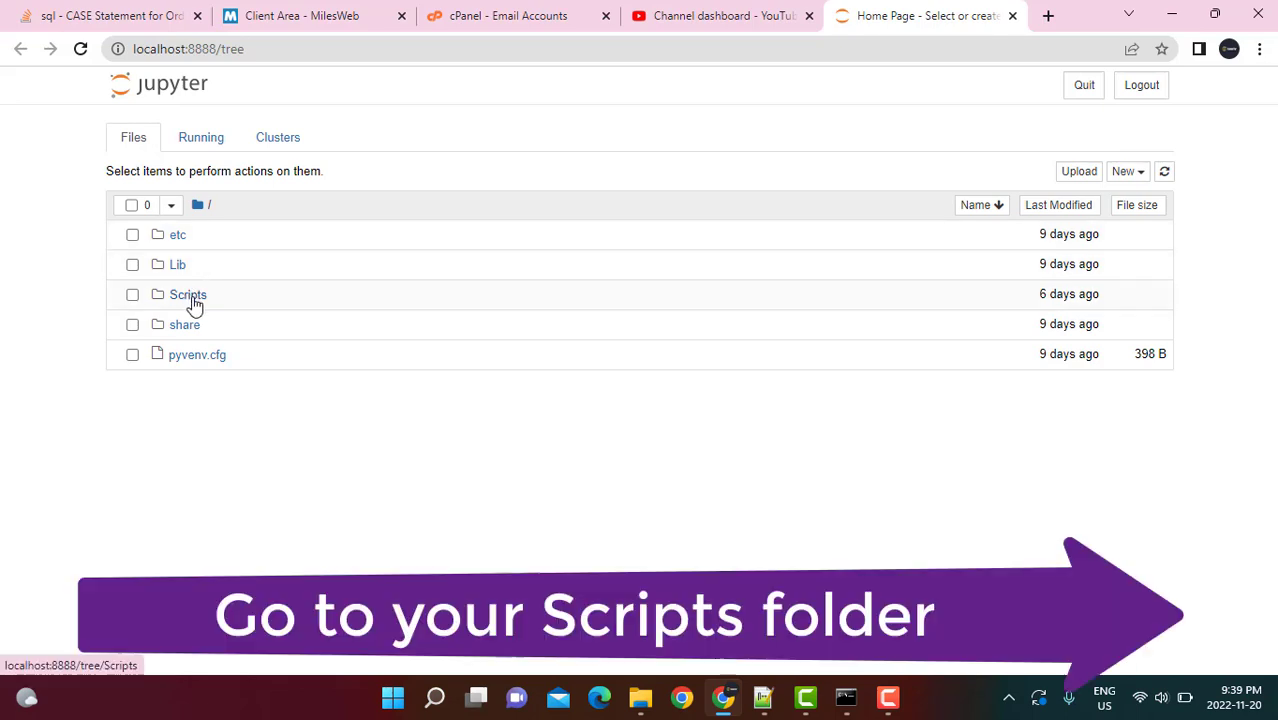
Open the Scripts folder in Jupyter and create a new Python 3 (ipykernel) notebook there.
left_click(187, 295)
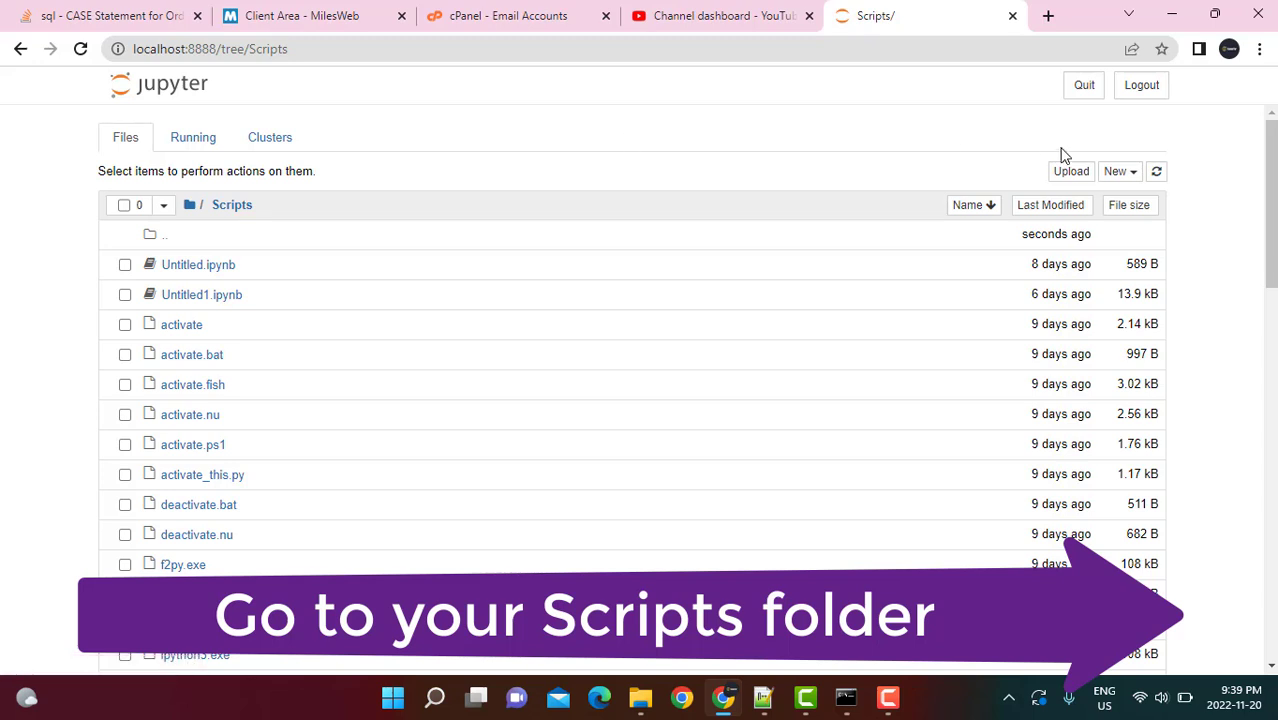
left_click(1119, 173)
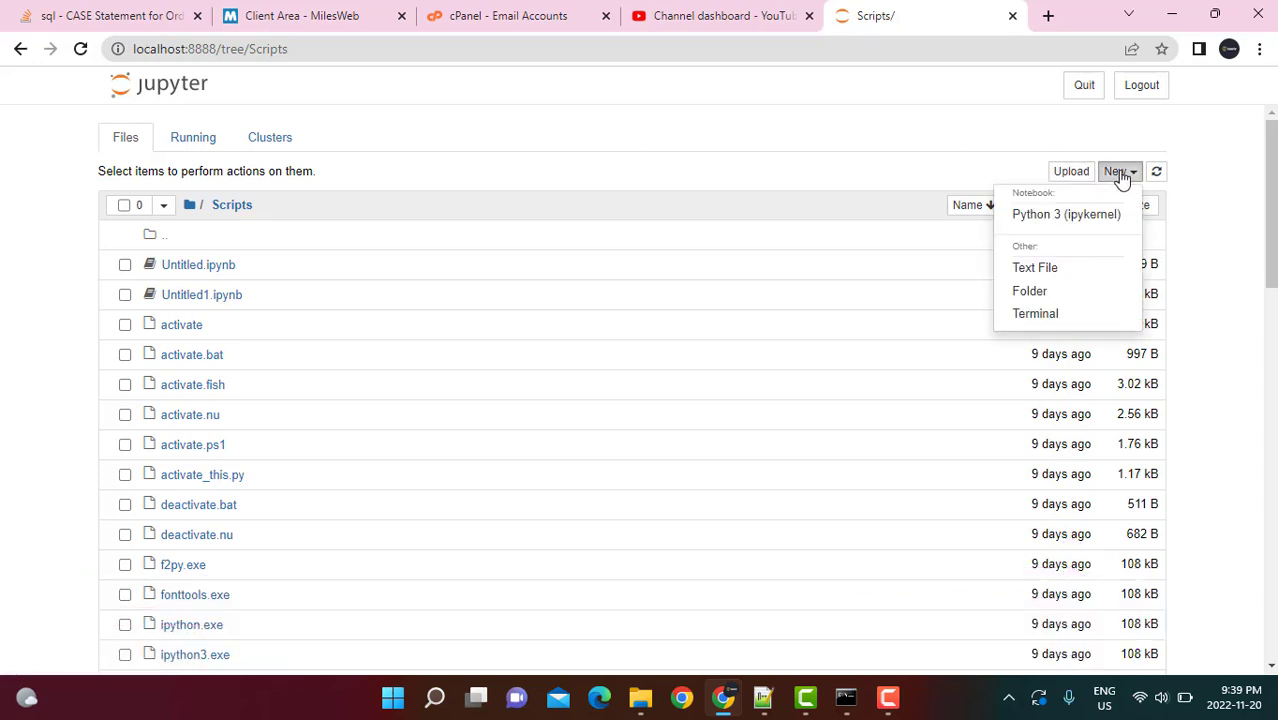
left_click(1046, 217)
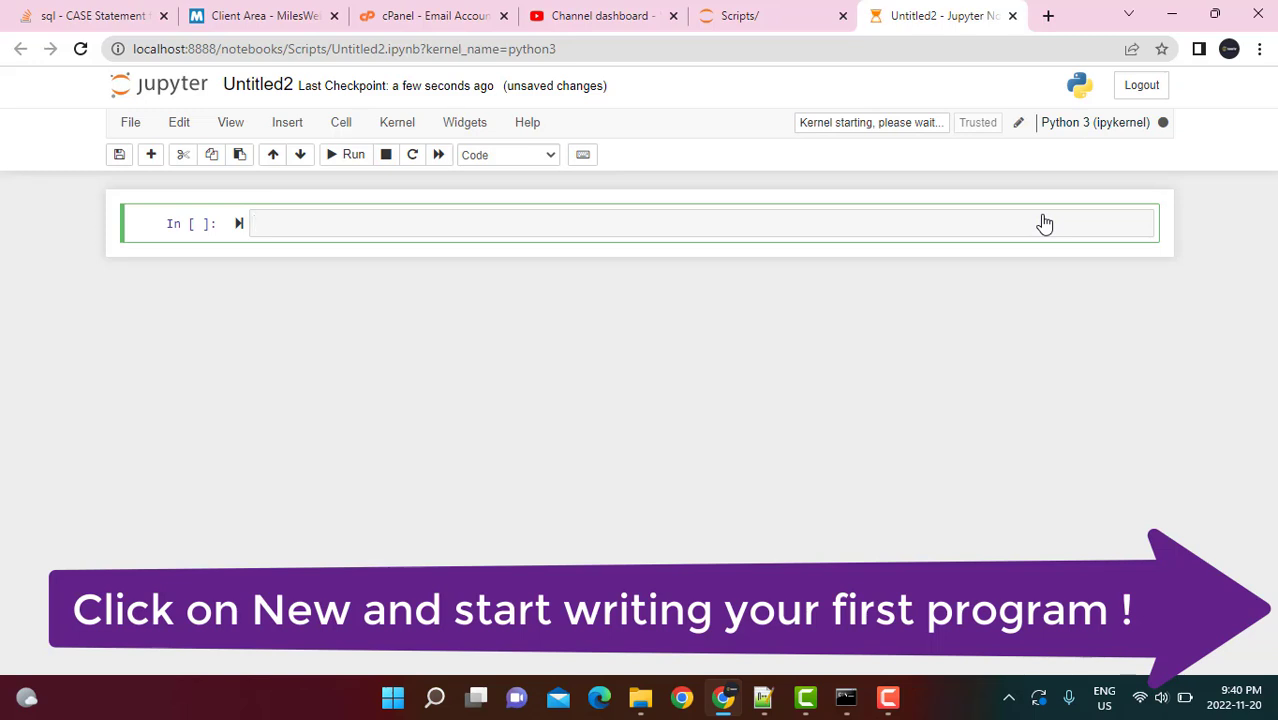
Enter print("Hello") in the first code cell of the new notebook.
type("print(")
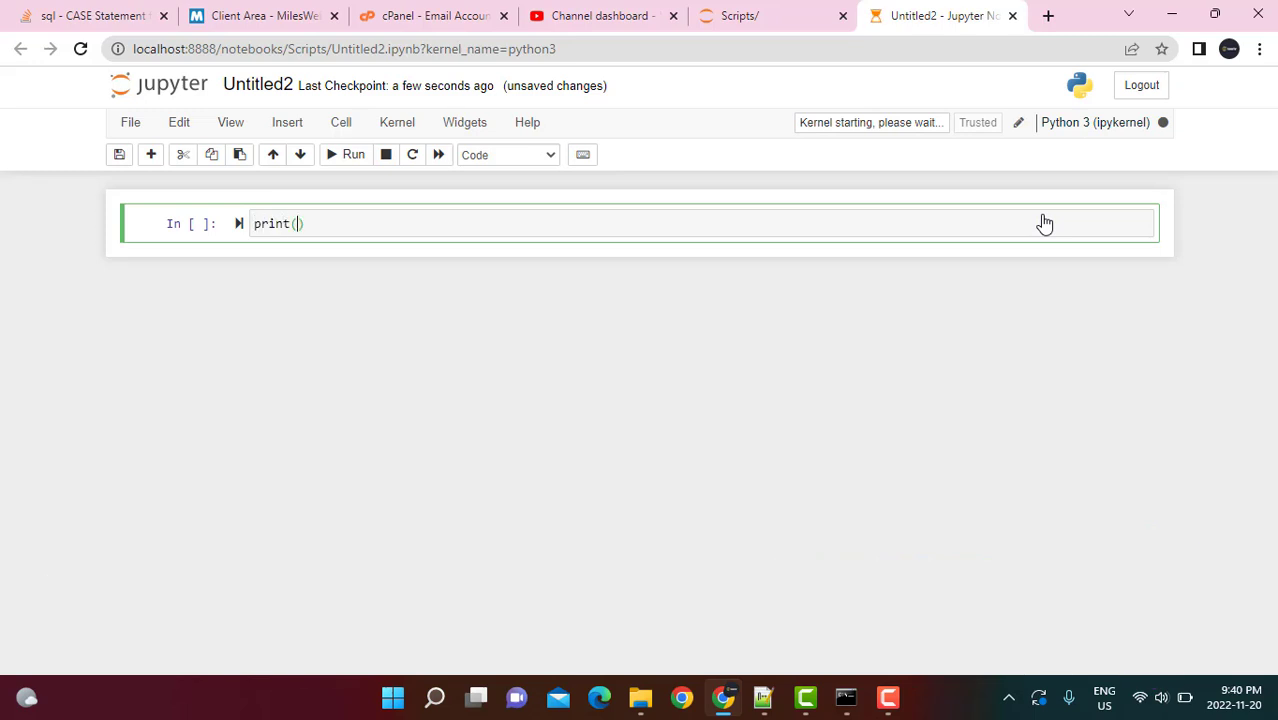
type("\"H")
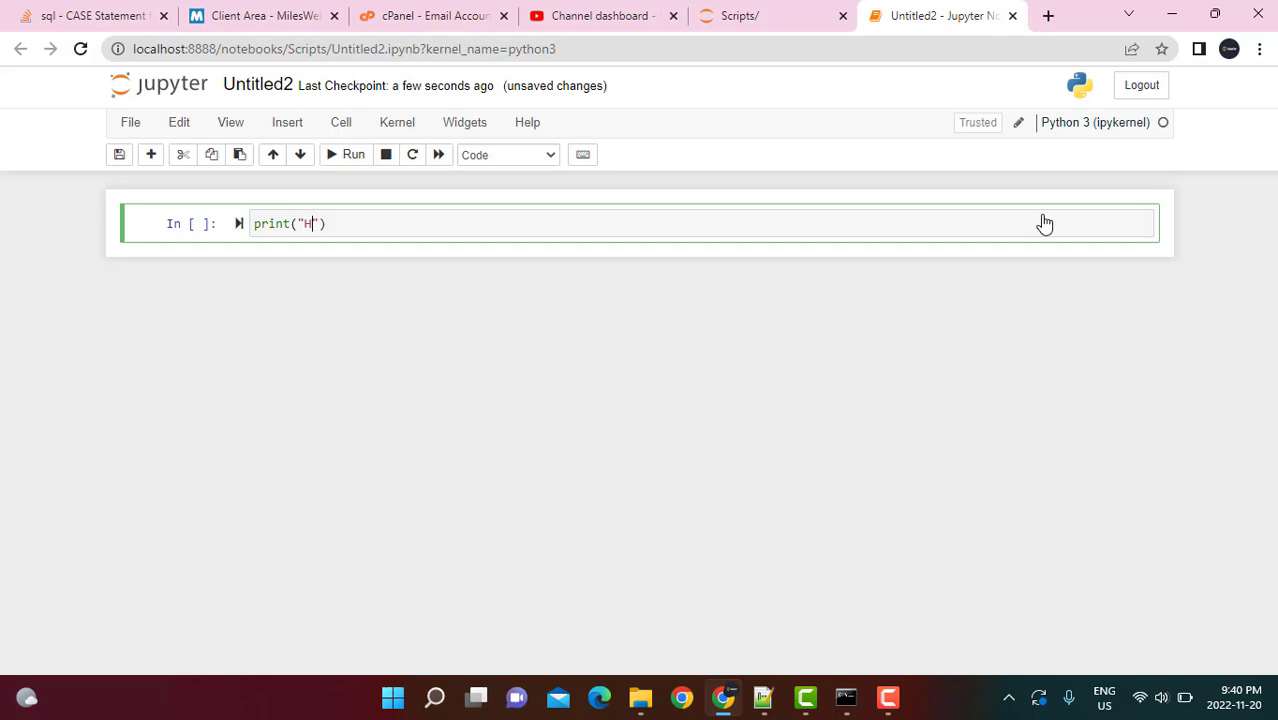
type("ello")
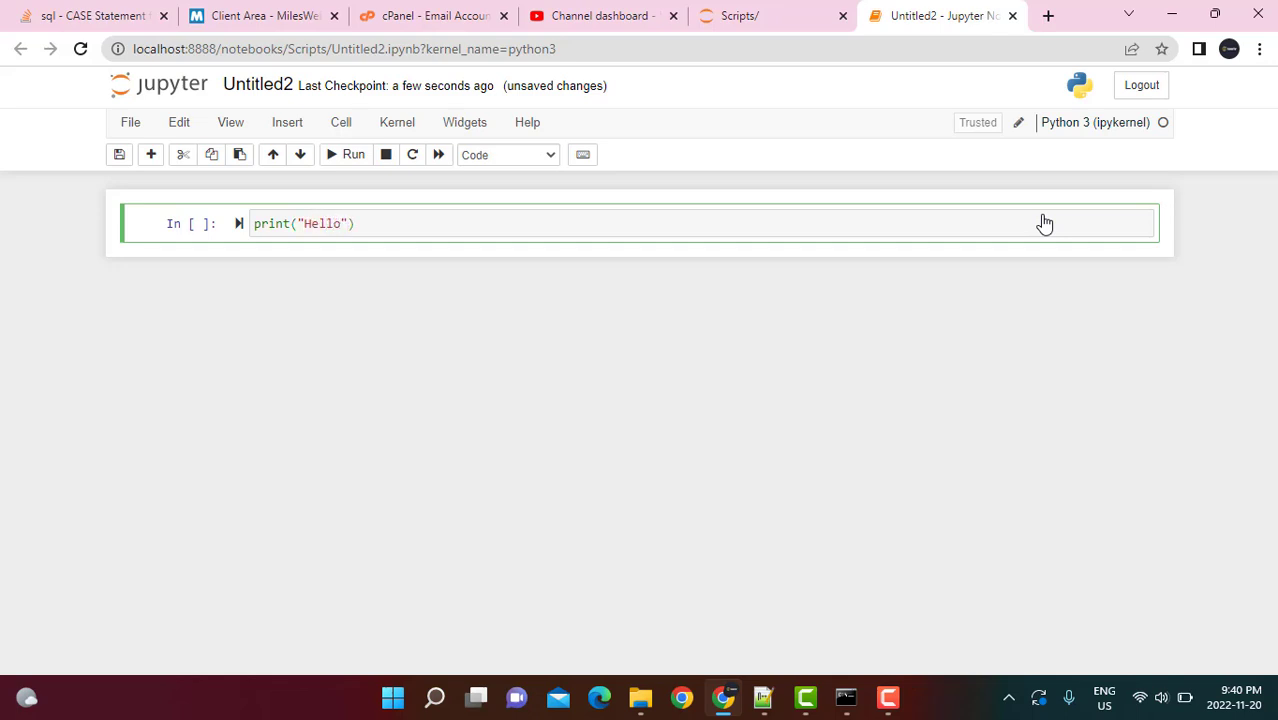